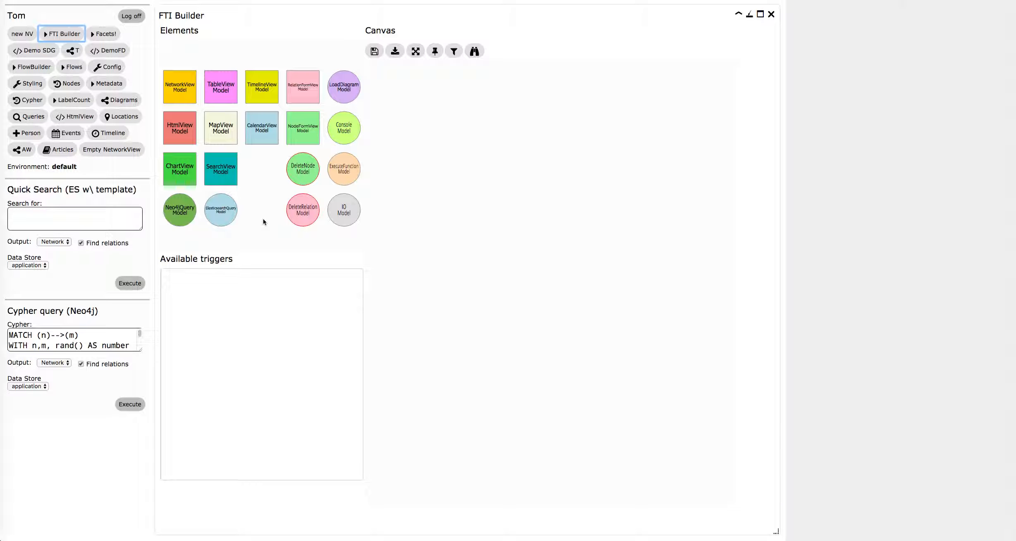
Add a Neo4jQuery element named q1 to the canvas and examine its Cypher query.
click(182, 211)
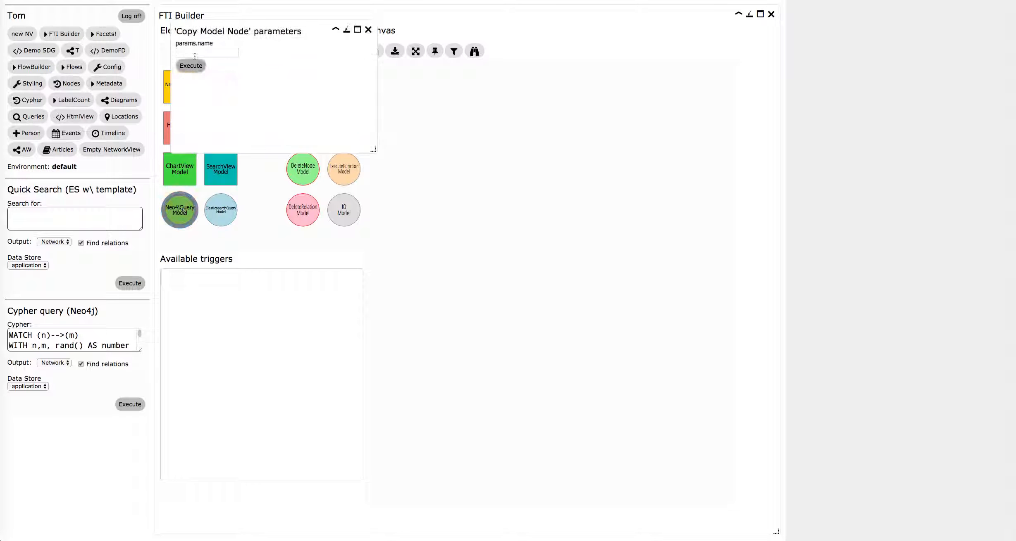
click(198, 53)
text(q1)
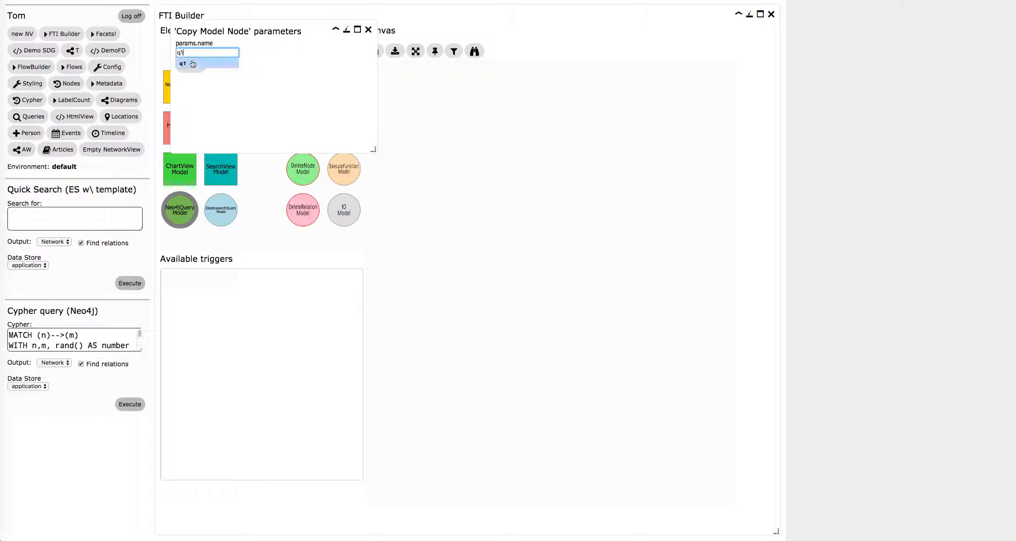
click(191, 64)
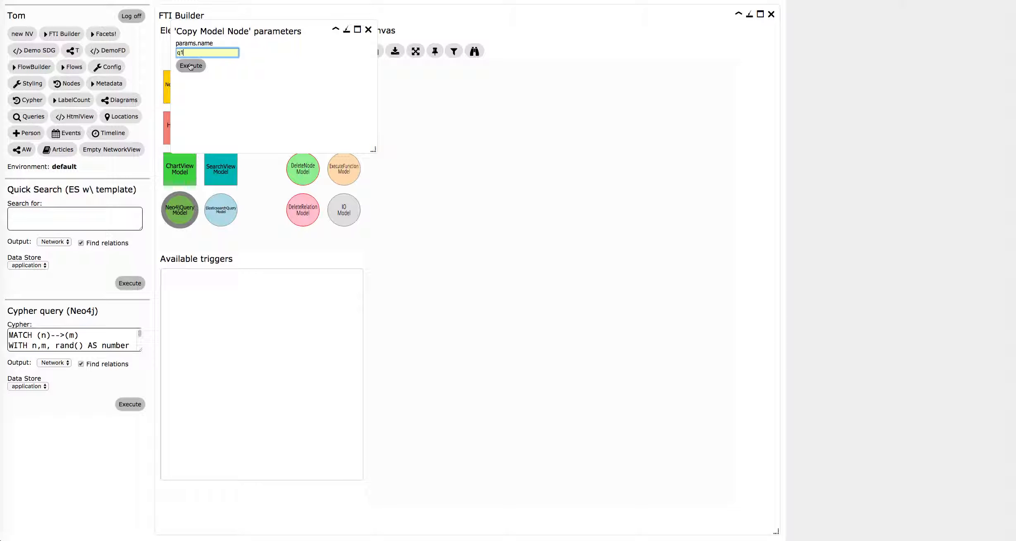
click(191, 65)
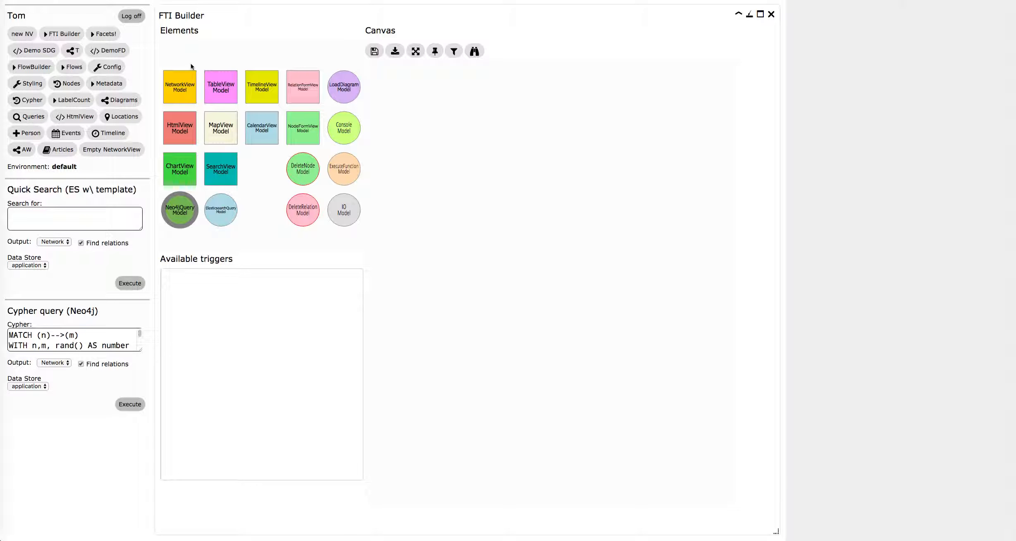
click(534, 292)
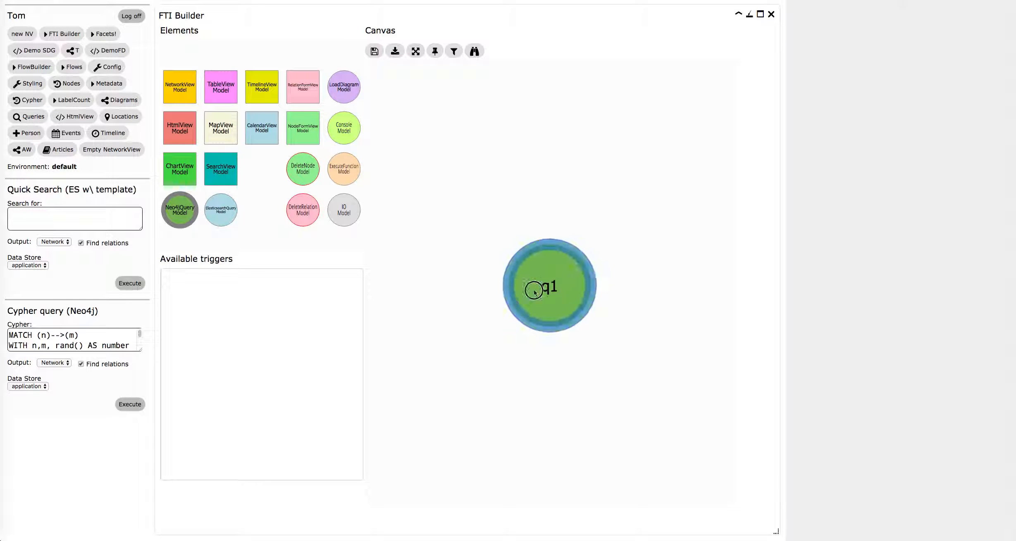
drag(824, 57, 953, 58)
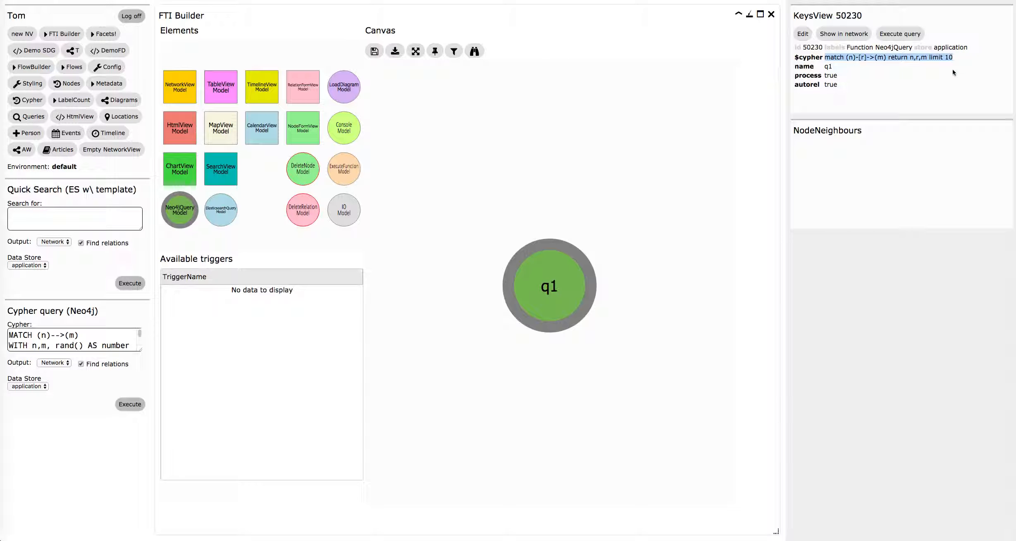
Add a NetworkView element named nv1 to the canvas and place it beside q1.
click(179, 88)
click(196, 51)
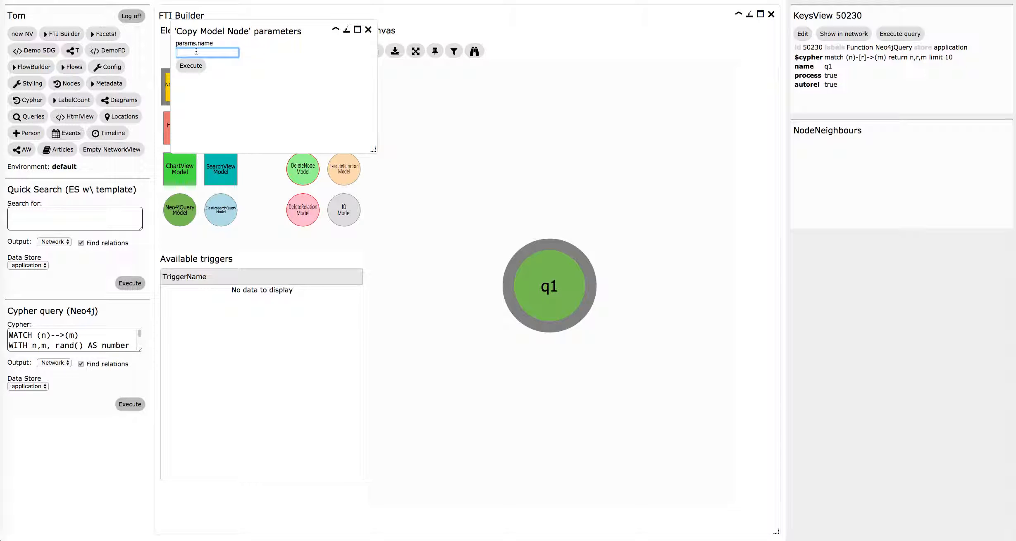
text(nv1)
click(191, 65)
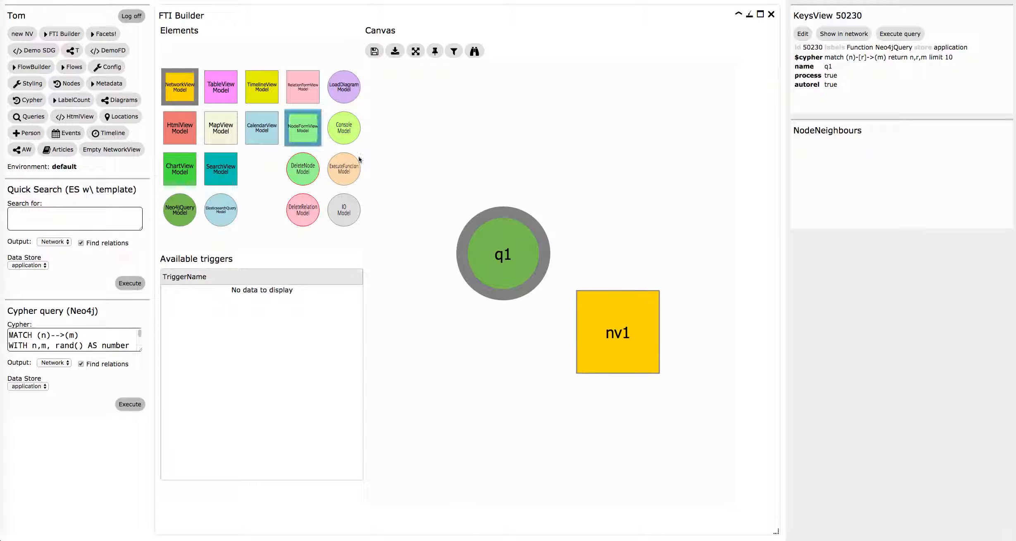
click(569, 306)
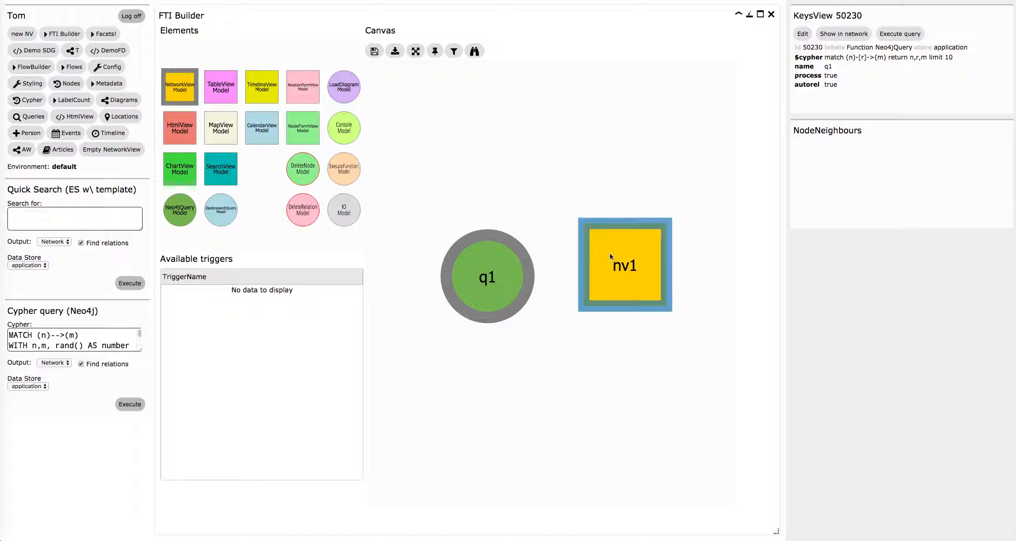
Connect q1 to nv1 with the cypherSuccess trigger and examine the properties of the new relation.
click(479, 297)
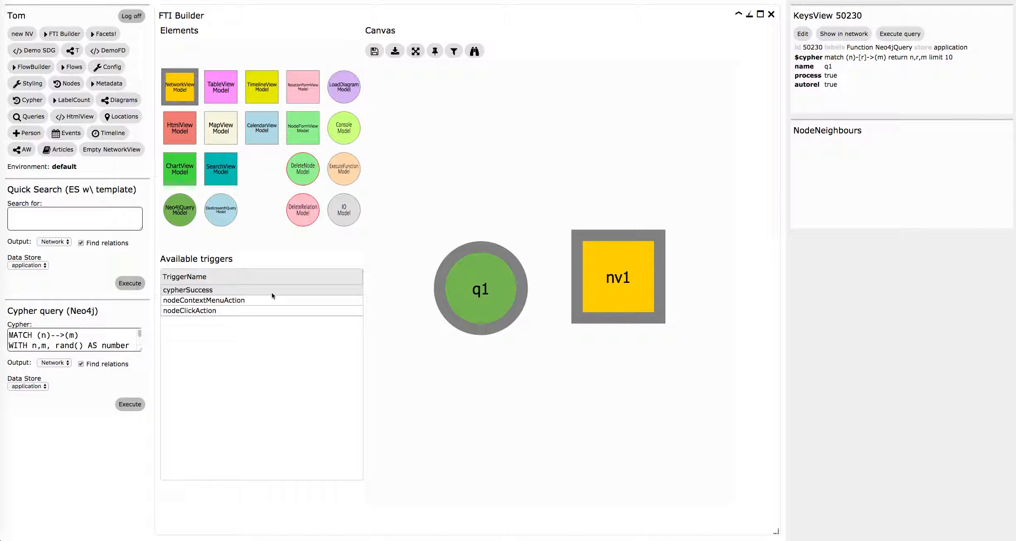
click(271, 293)
drag(459, 289, 444, 283)
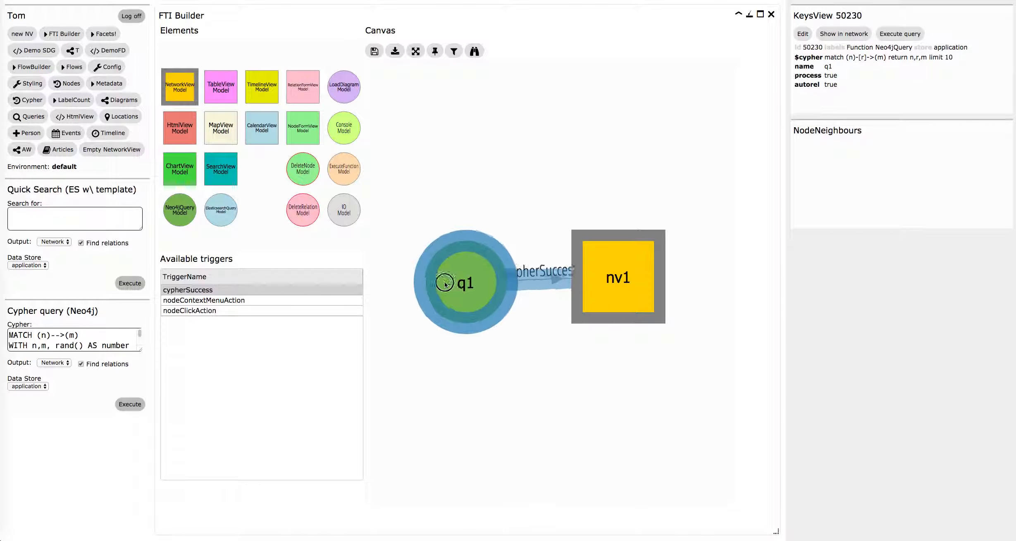
click(647, 296)
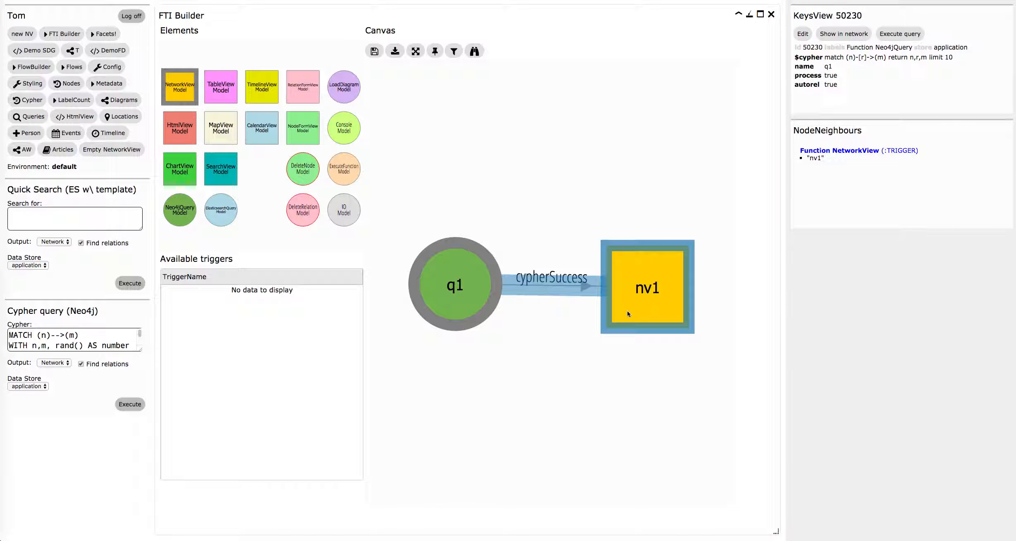
click(550, 284)
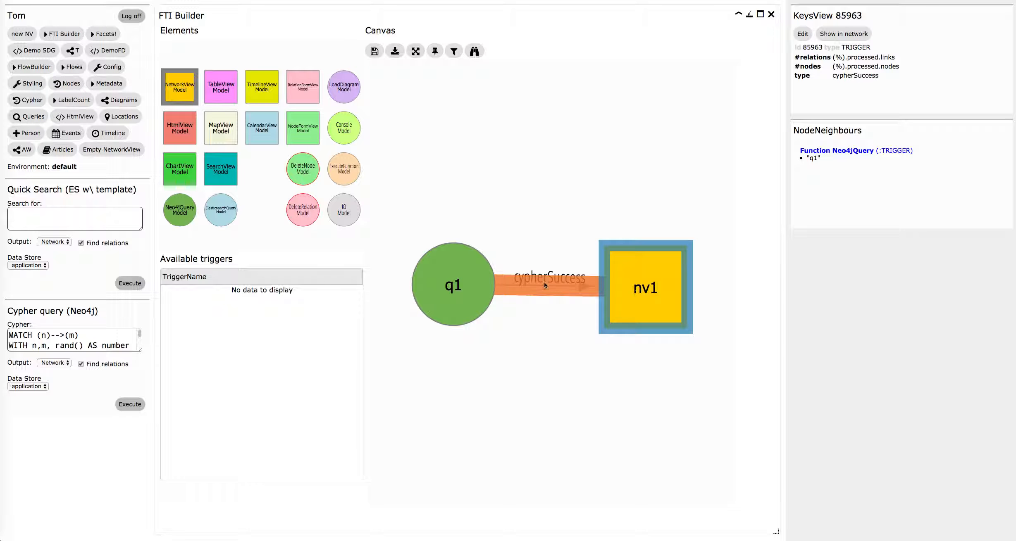
Run the flow starting from q1, review the nv1 network view, and close it.
right_click(456, 268)
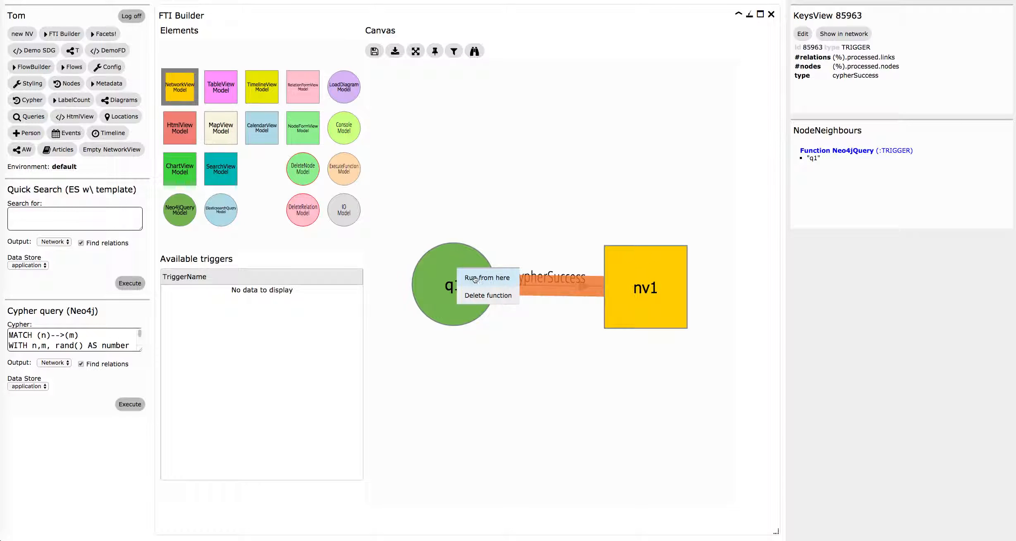
click(474, 279)
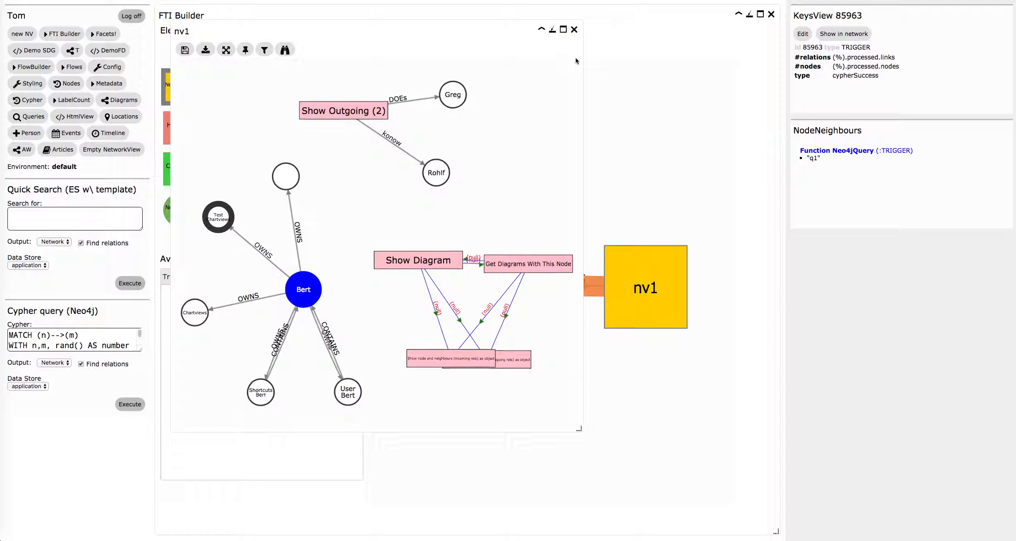
click(575, 29)
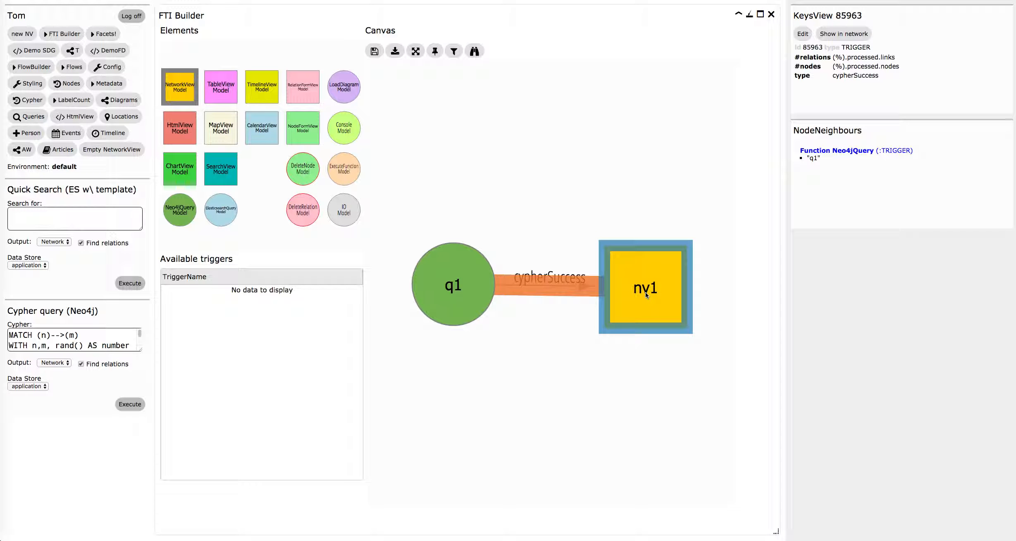
Add a second Neo4jQuery element named q2 to the canvas.
click(176, 212)
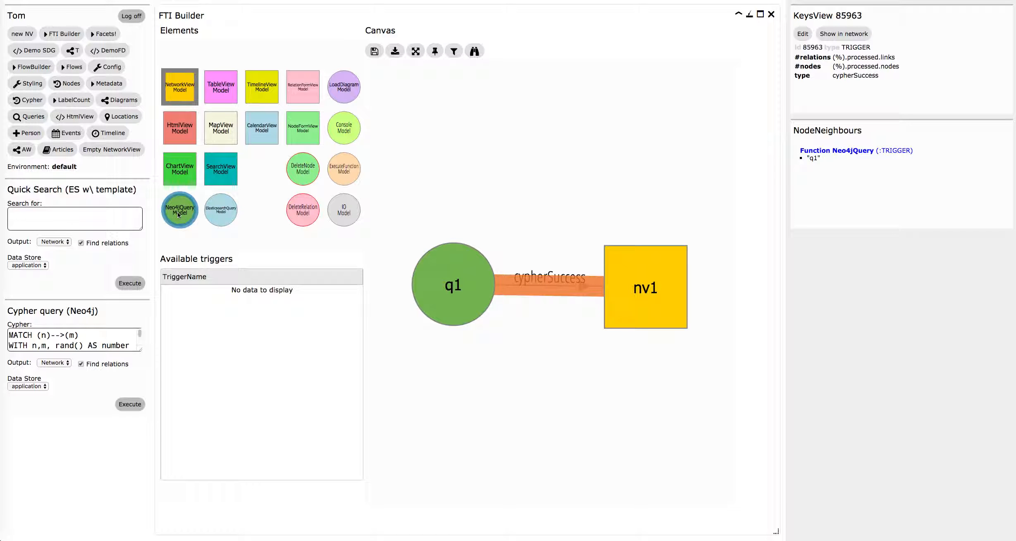
click(205, 53)
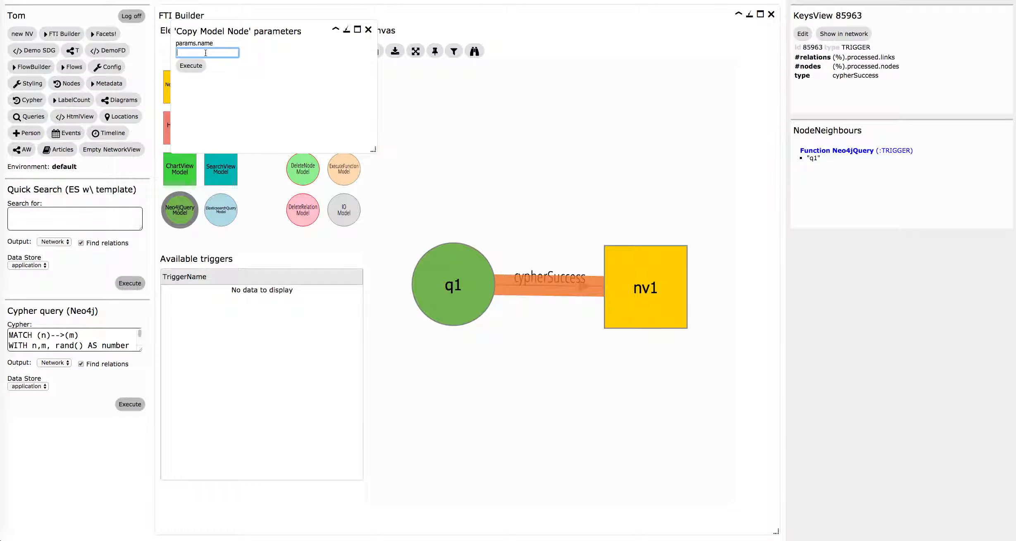
text(q2)
click(195, 65)
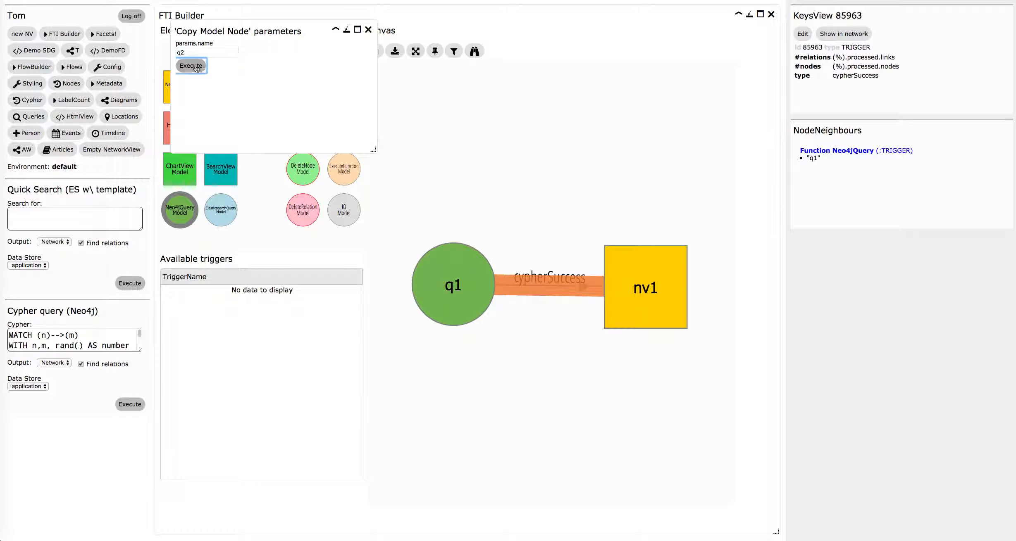
Add a TableView element named tz, then arrange q2 beneath nv1 and tz beneath q1.
click(220, 86)
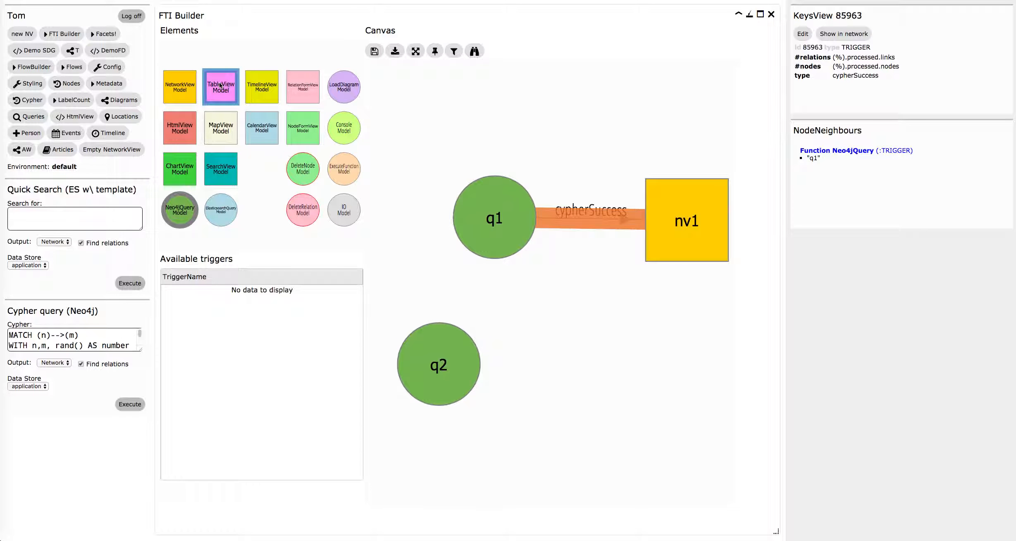
click(194, 52)
text(tz)
click(192, 66)
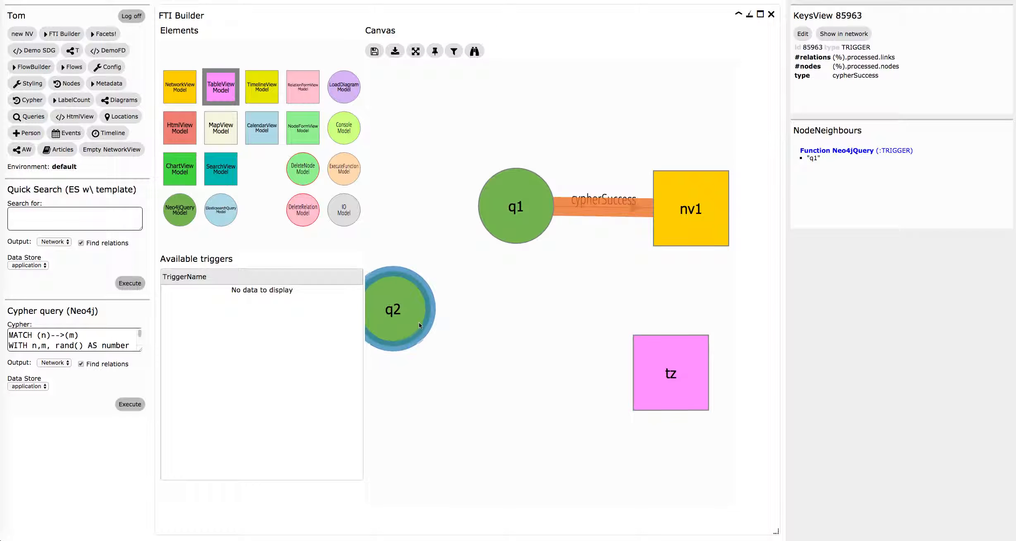
drag(417, 289, 670, 319)
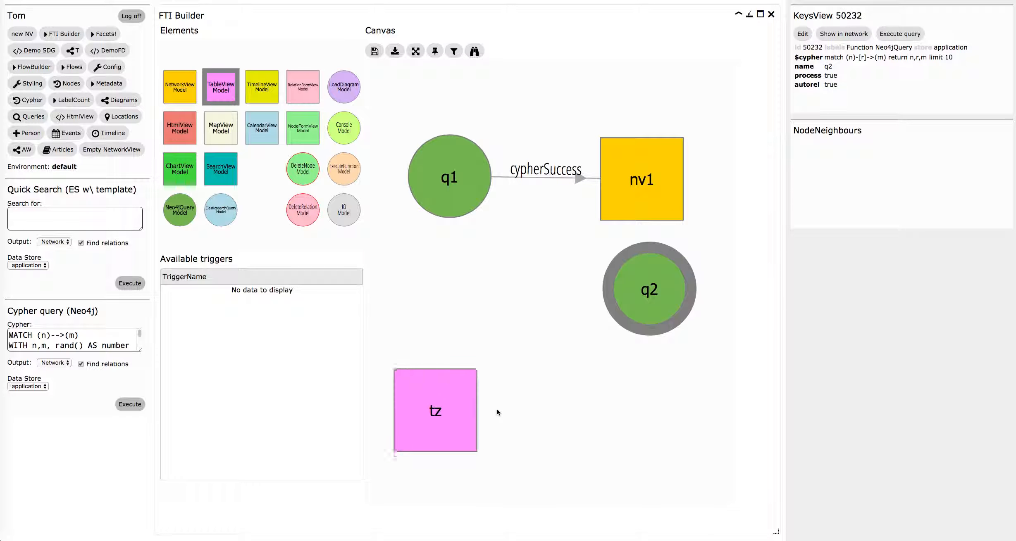
drag(409, 369, 469, 346)
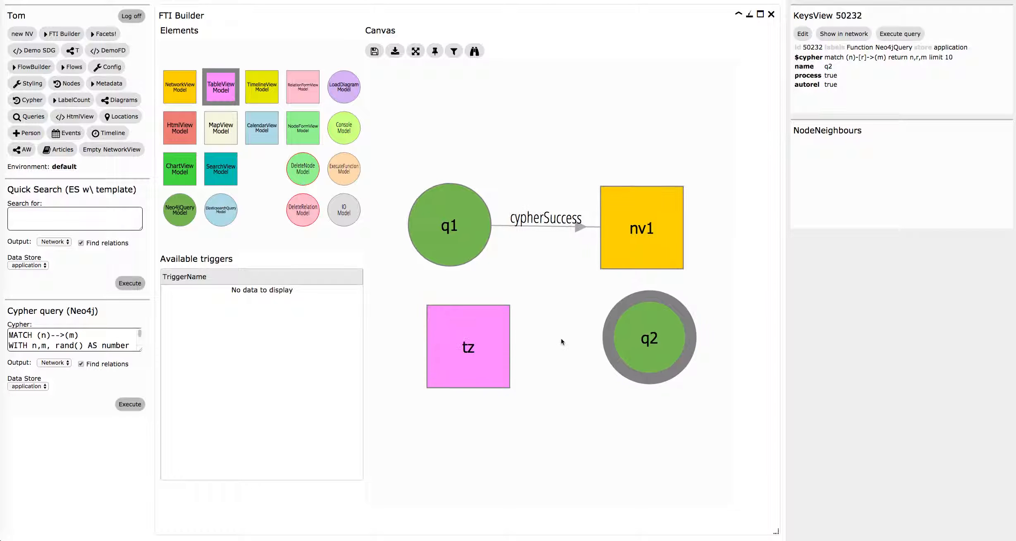
Connect nv1 to q2 with the nodeClickAction trigger and examine the relation's $params.id mapping.
click(638, 250)
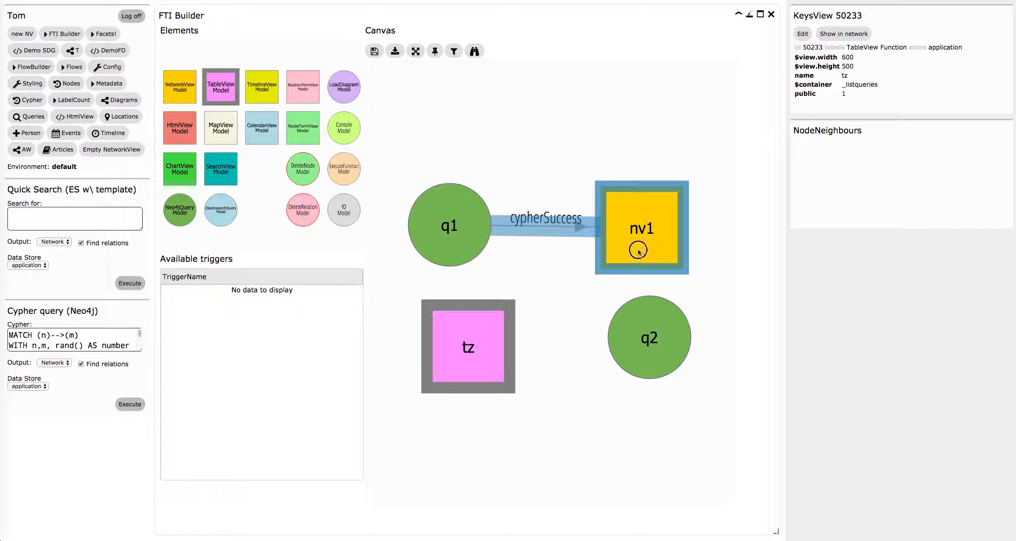
click(644, 324)
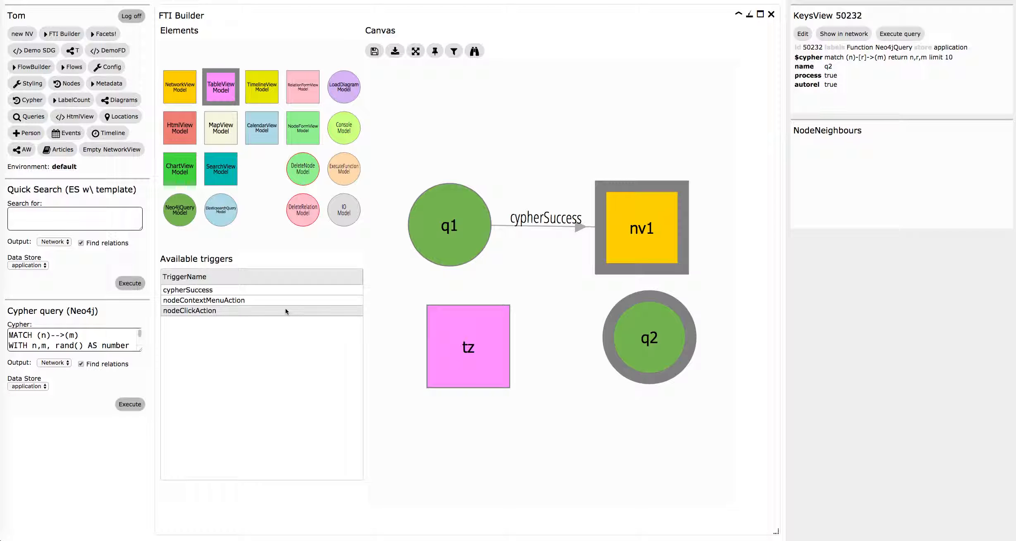
click(284, 311)
drag(648, 281, 643, 392)
click(644, 287)
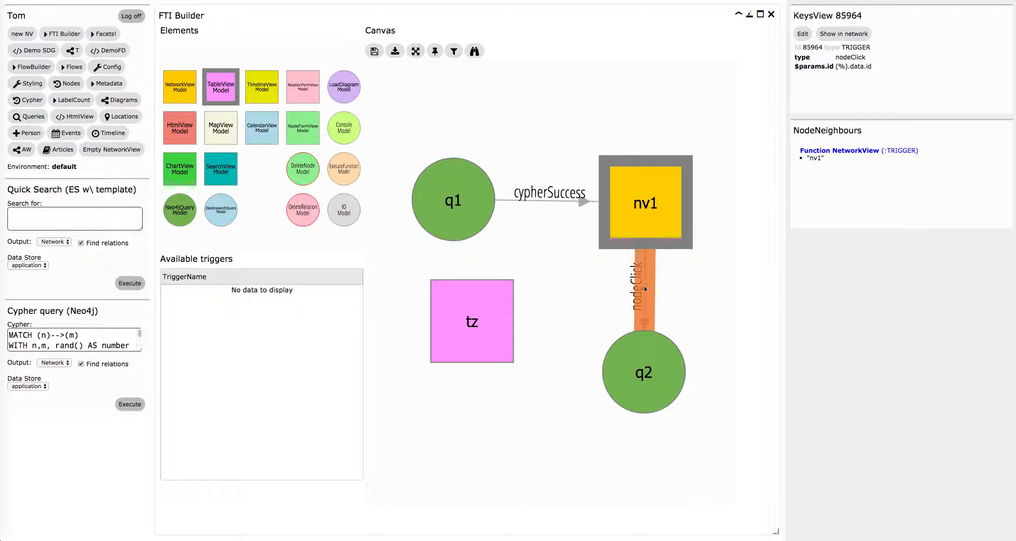
drag(839, 67, 873, 67)
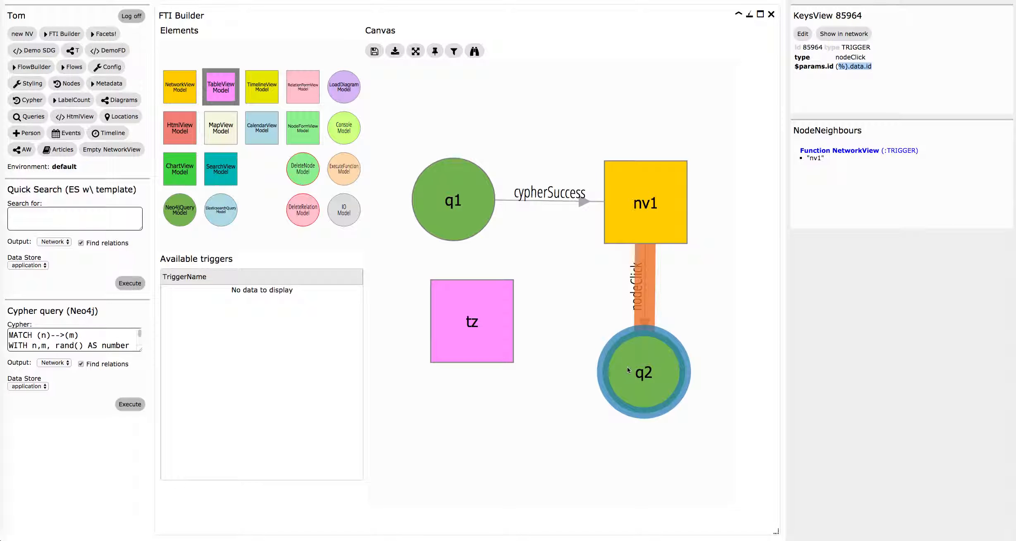
Edit q2's $cypher property, adding the line "where id(n)={id}" and making the match relationship undirected.
click(631, 363)
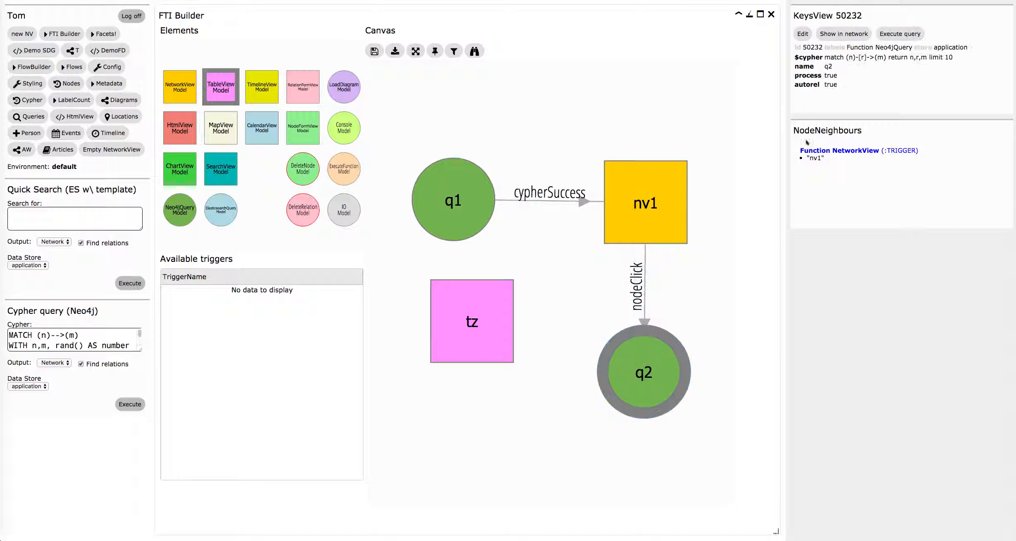
click(803, 34)
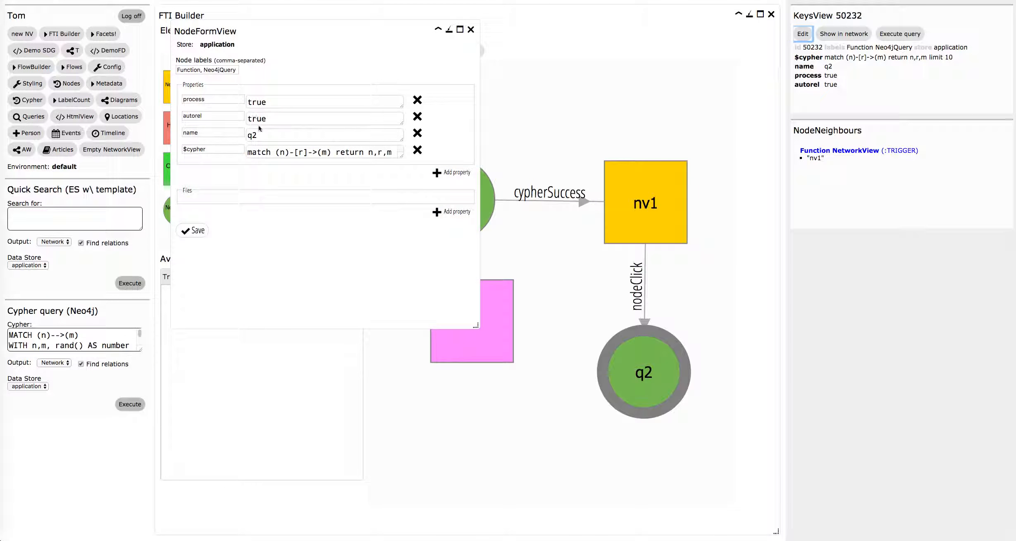
drag(400, 155, 409, 212)
click(336, 152)
key(Return)
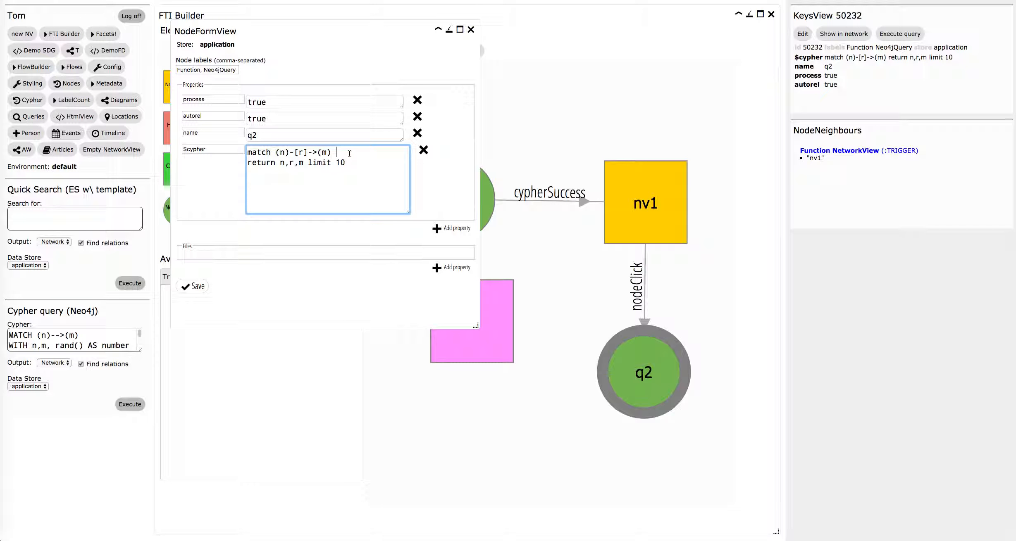
key(Return)
key(Up)
text(where i)
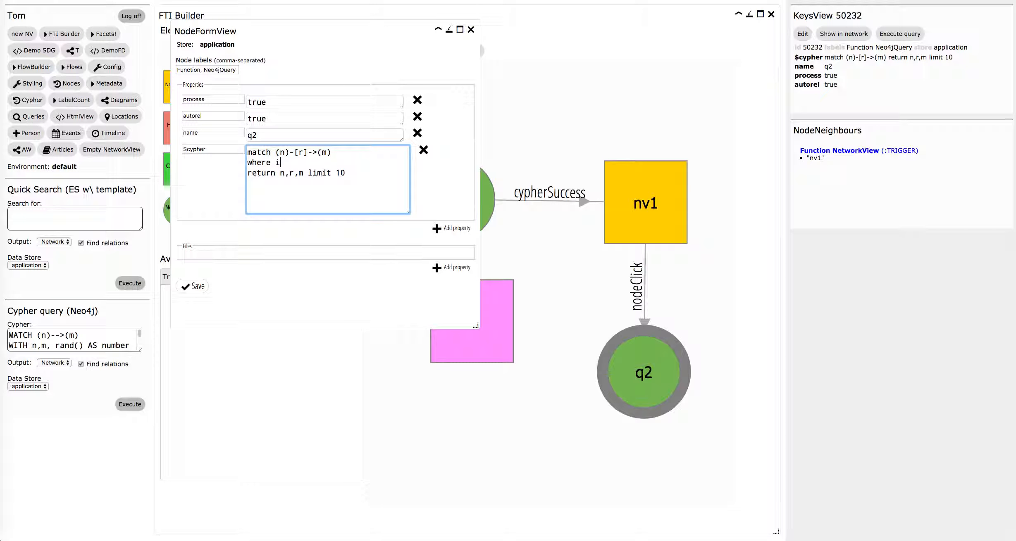
text(d(n)={id})
click(319, 152)
key(BackSpace)
Make the q2 query return labels(m) instead of n,r,m, keeping the limit of 10.
drag(298, 174, 280, 175)
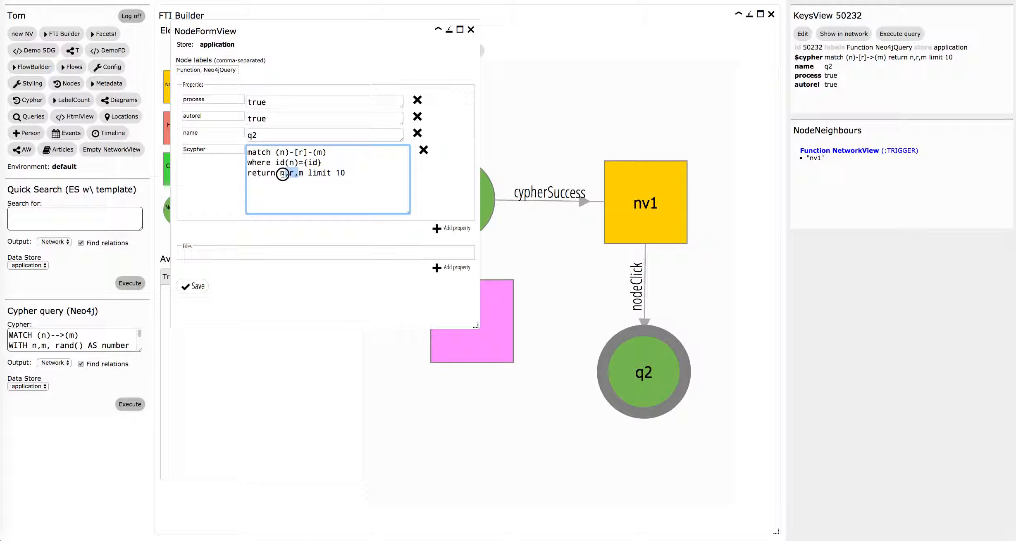
text(labels()
key(Right)
text())
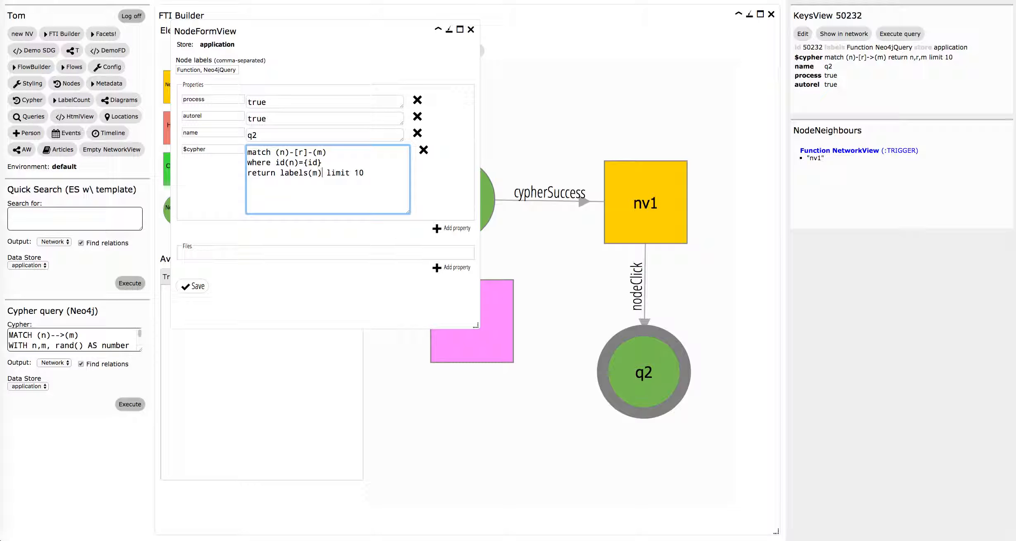
Add a $params.id property with the value <required> to q2 and save the node.
click(438, 229)
click(215, 220)
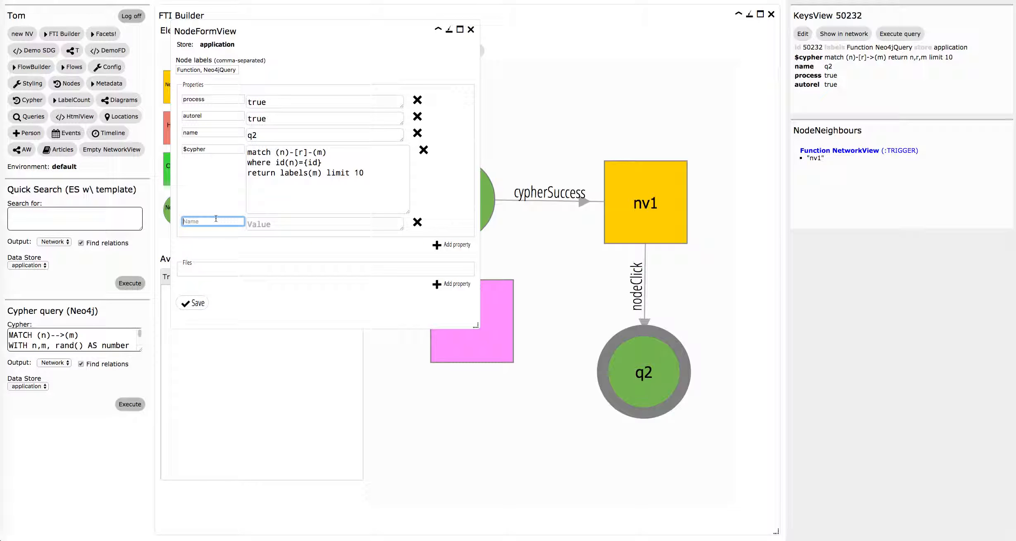
text($param)
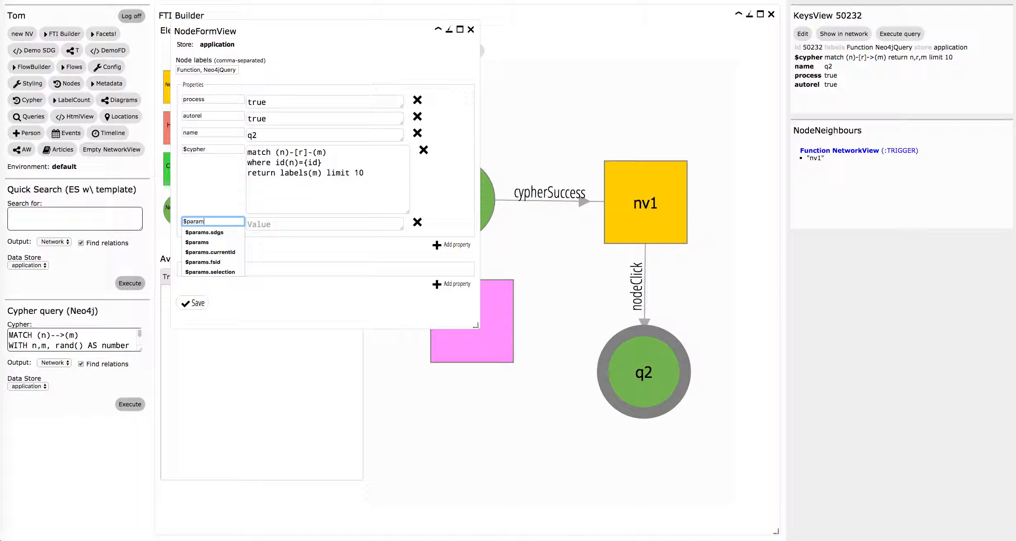
text(s.id)
key(Tab)
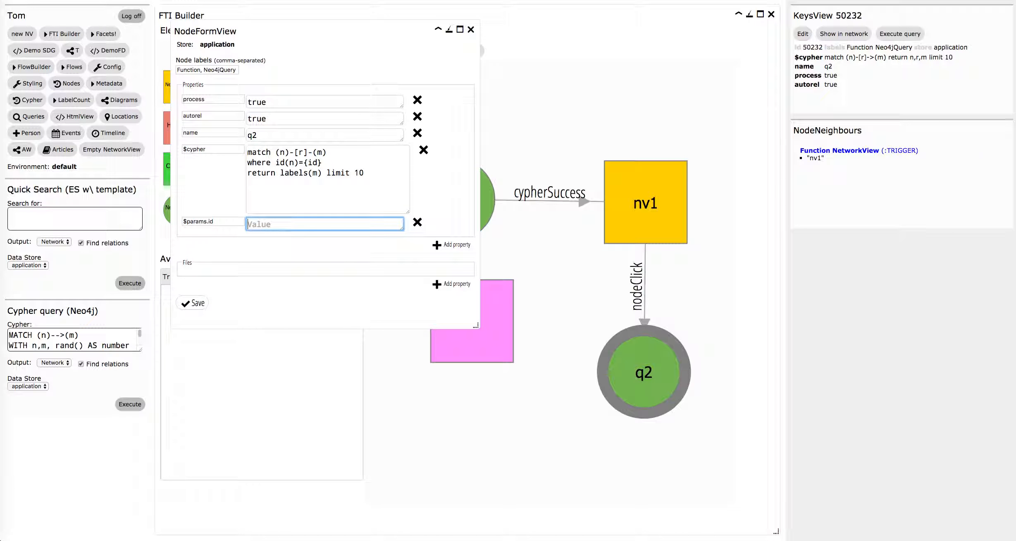
text(<required>)
click(193, 303)
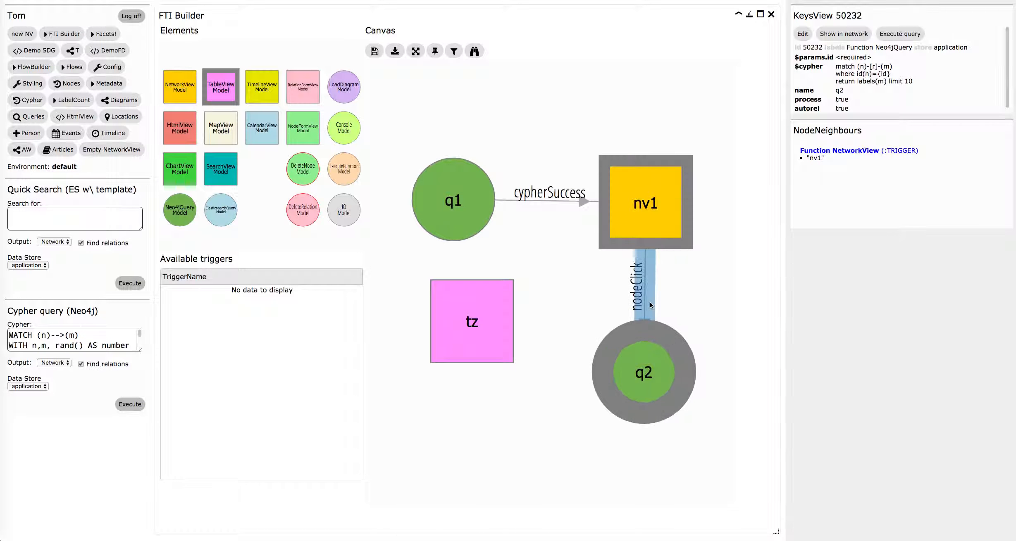
Connect q2 to tz with the cypherSuccess trigger, move tz level with q2, and examine the new relation's data mapping.
click(643, 370)
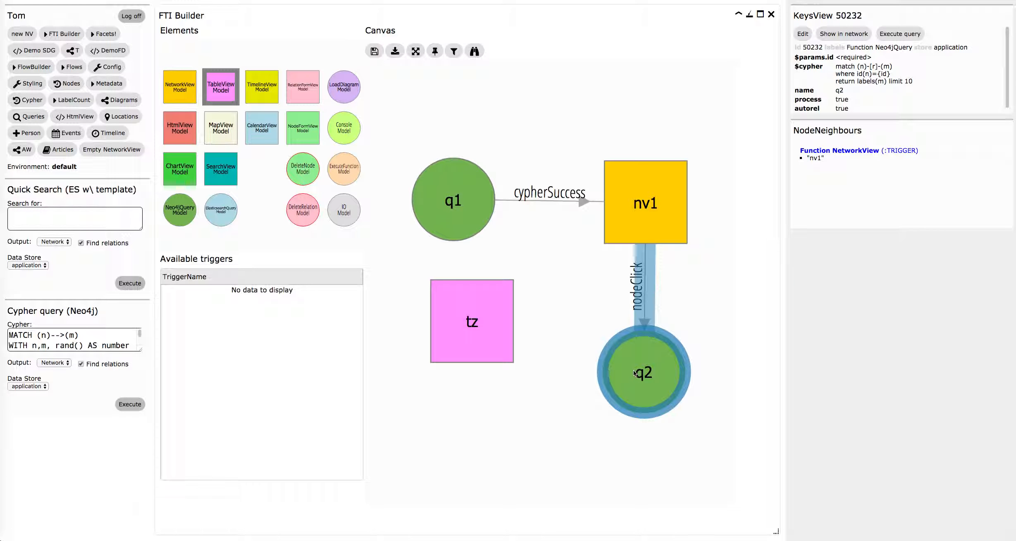
click(491, 331)
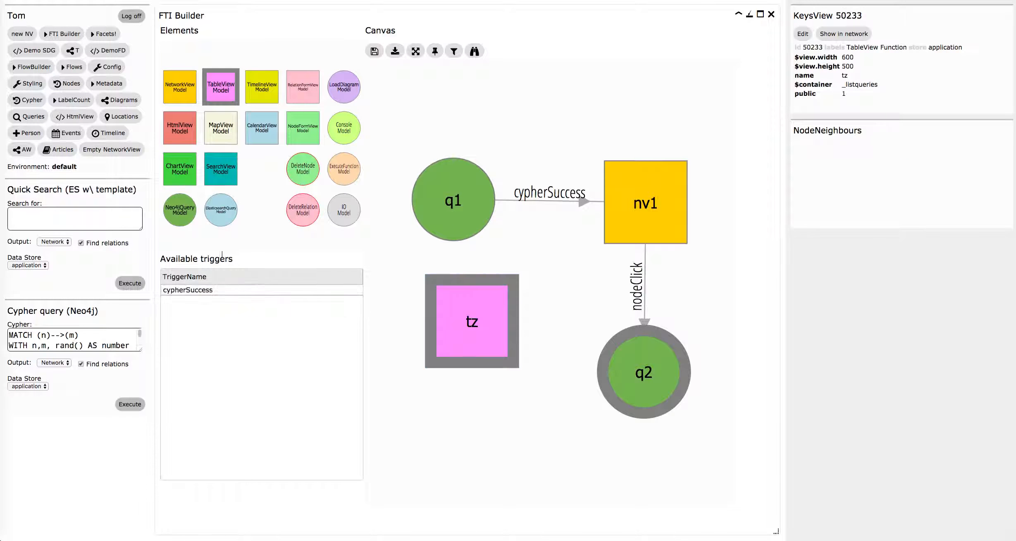
drag(223, 294, 642, 370)
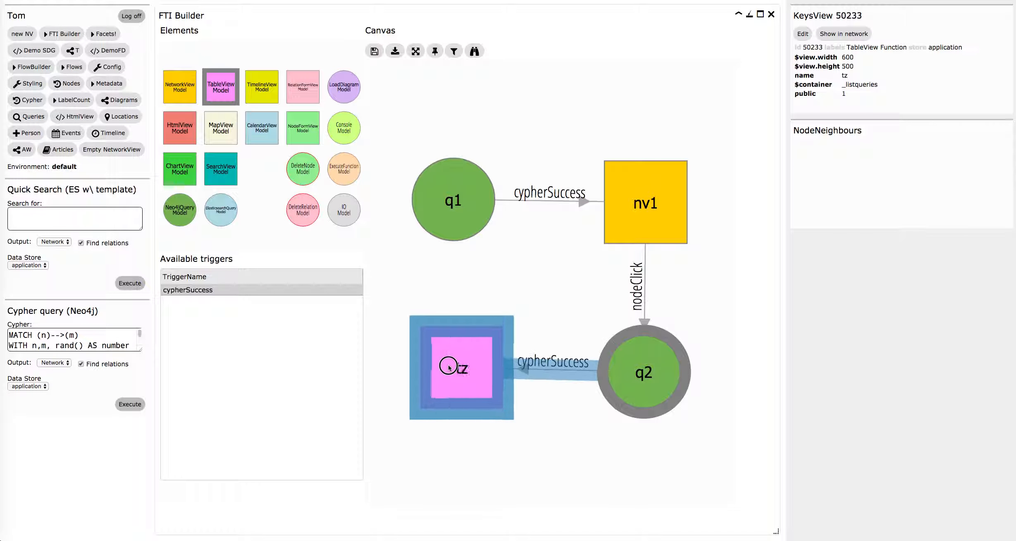
click(544, 368)
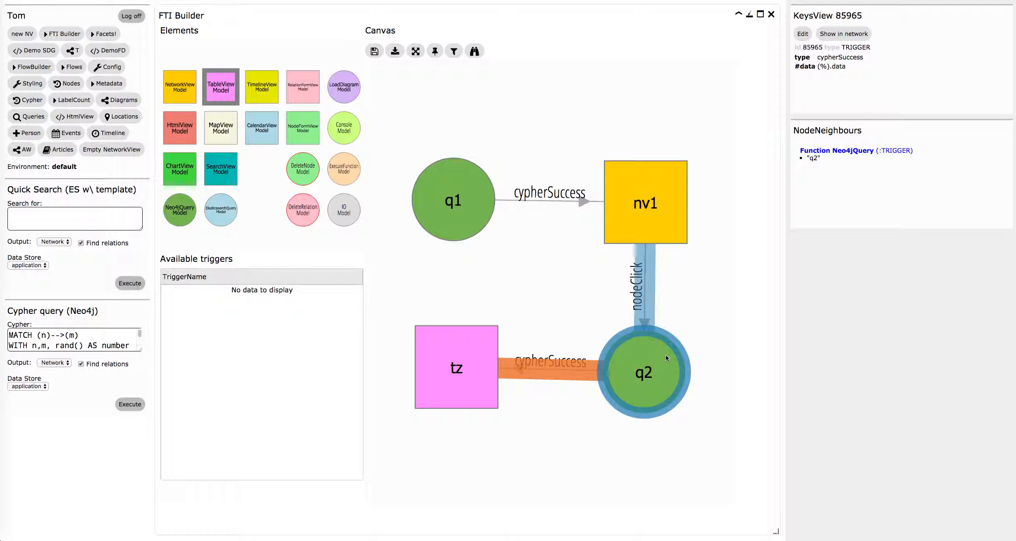
Test the flow from q1 by activating the blue node in nv1, move the tz table aside to inspect it, and close both result windows.
right_click(457, 185)
click(476, 195)
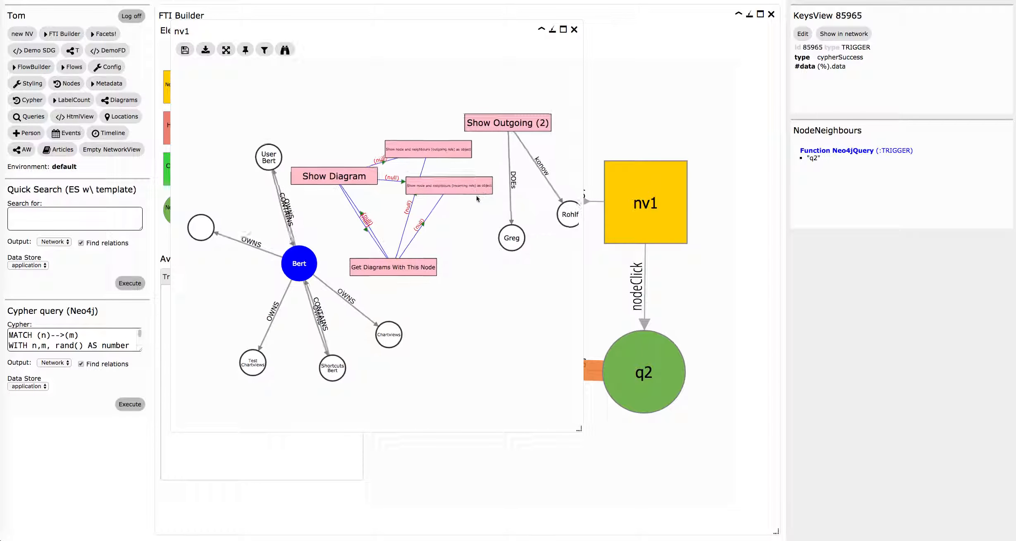
click(286, 268)
drag(288, 44, 701, 43)
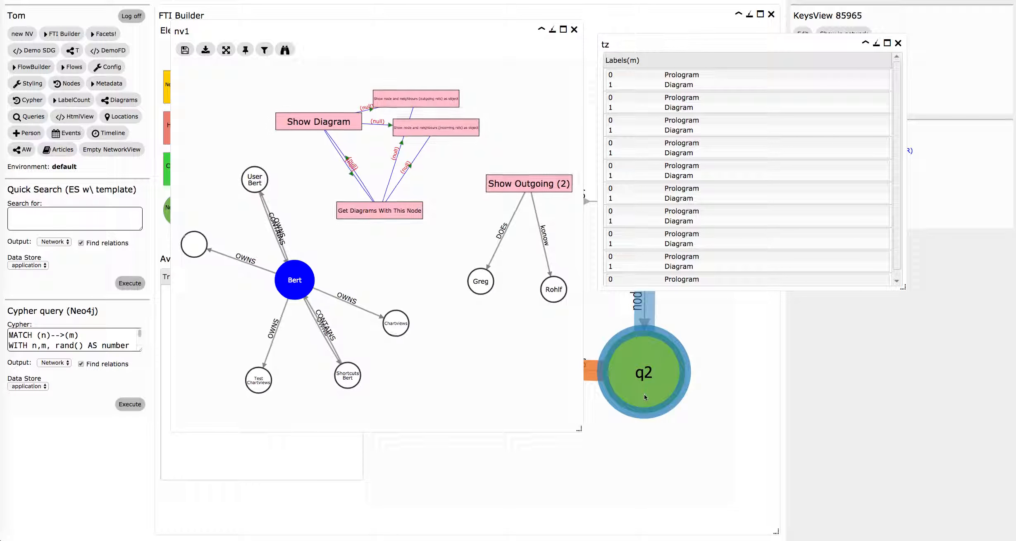
click(898, 44)
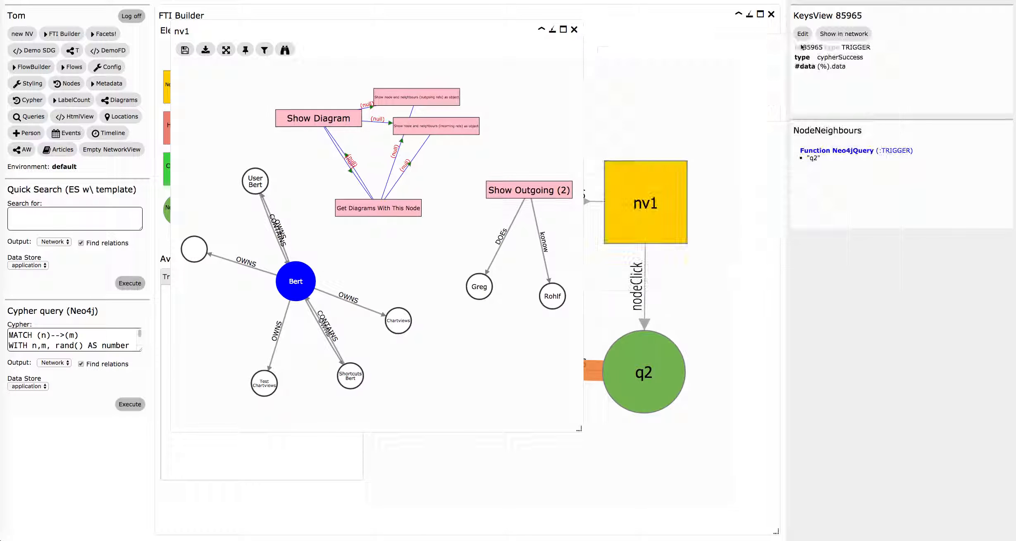
click(574, 29)
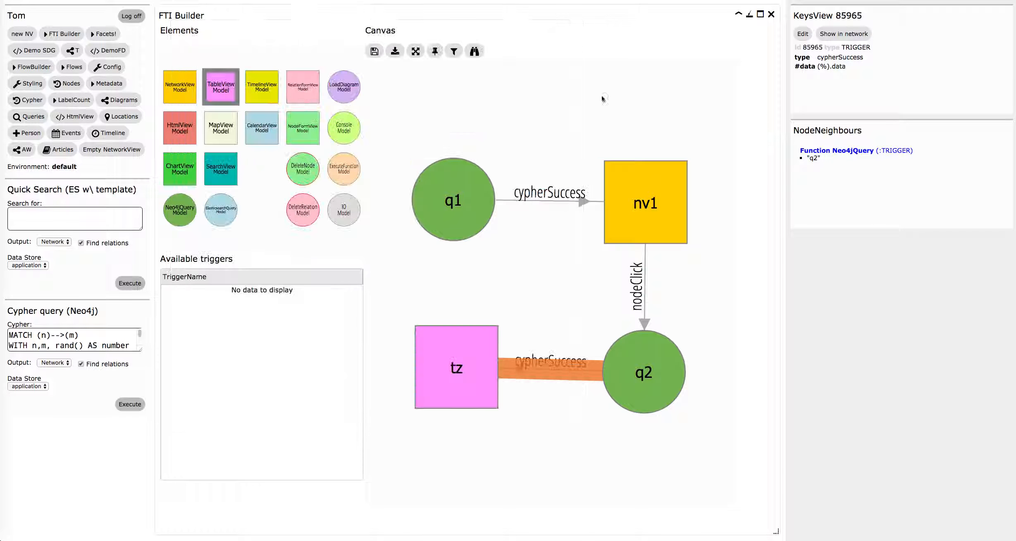
Run the flow from q2 with params.id 50232, check the tz table, and close it.
click(651, 361)
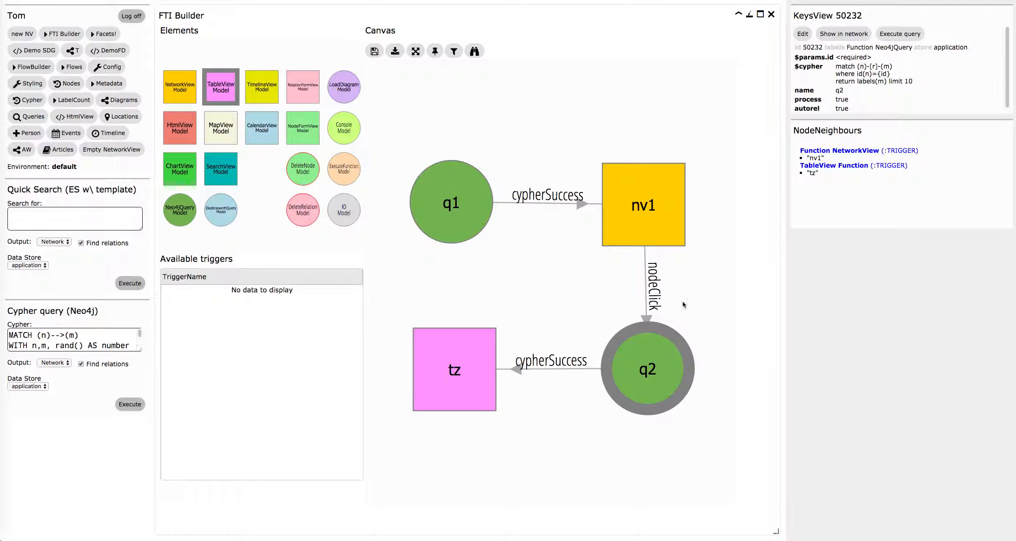
right_click(652, 354)
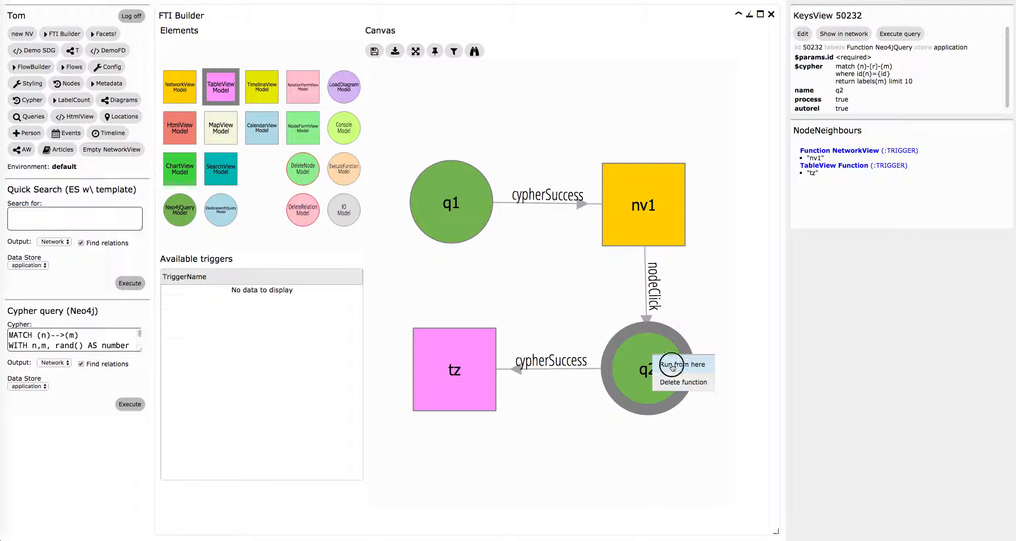
click(655, 356)
click(214, 53)
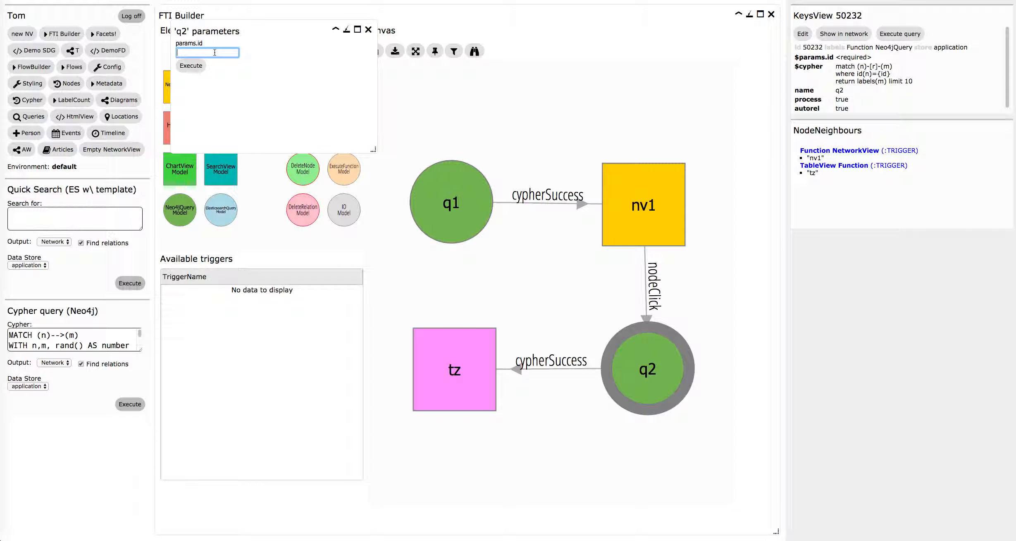
text(50232)
click(192, 65)
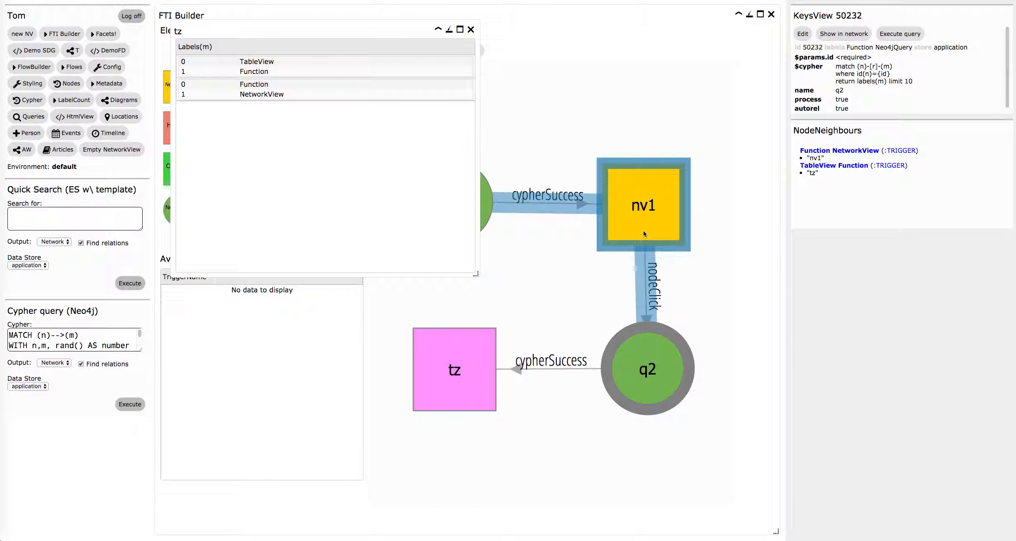
click(471, 29)
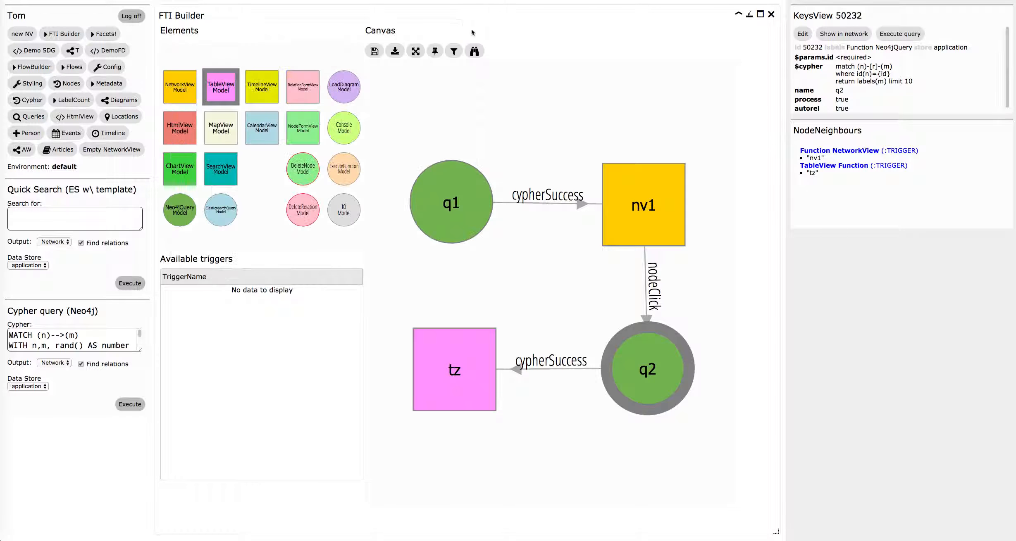
Save the canvas diagram under the name FTI1.
click(374, 51)
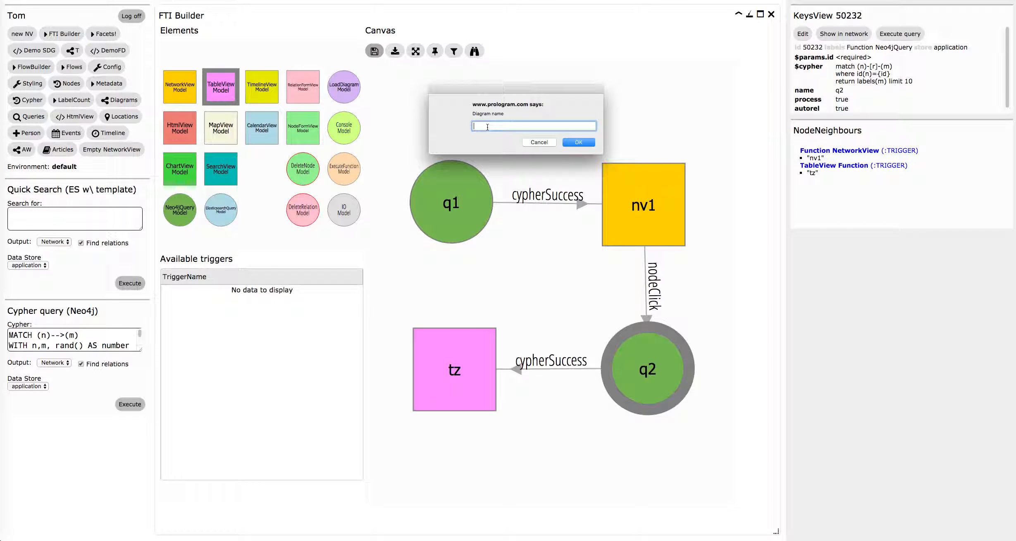
text(FTI1)
click(576, 144)
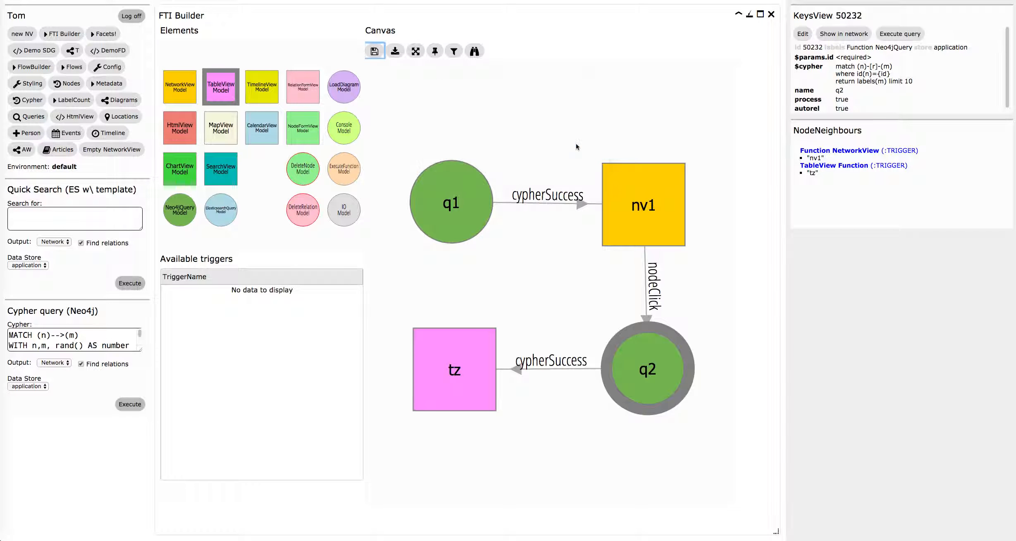
click(576, 144)
List the saved diagrams in descending ID order and open the FTI Builder diagram in a maximized window.
click(119, 102)
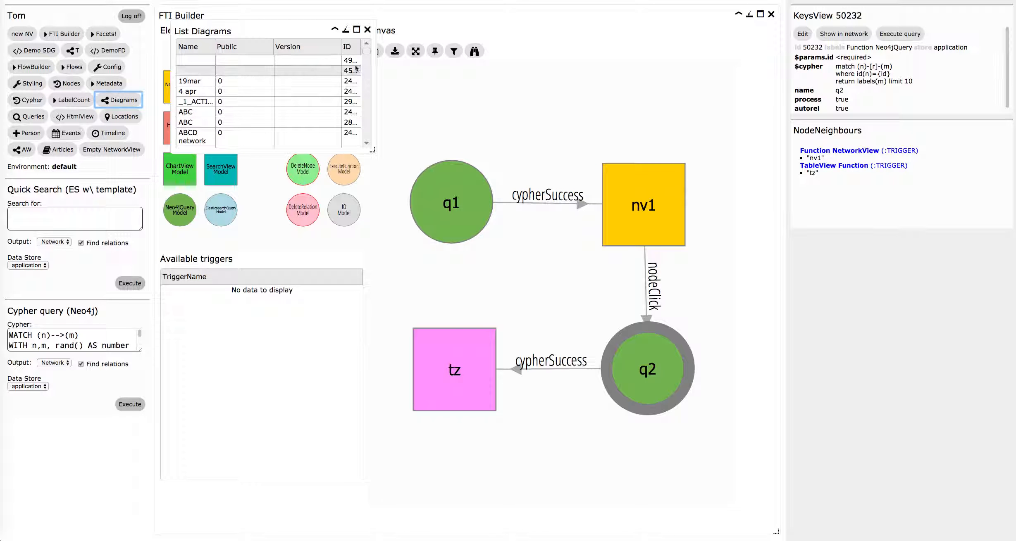
click(353, 53)
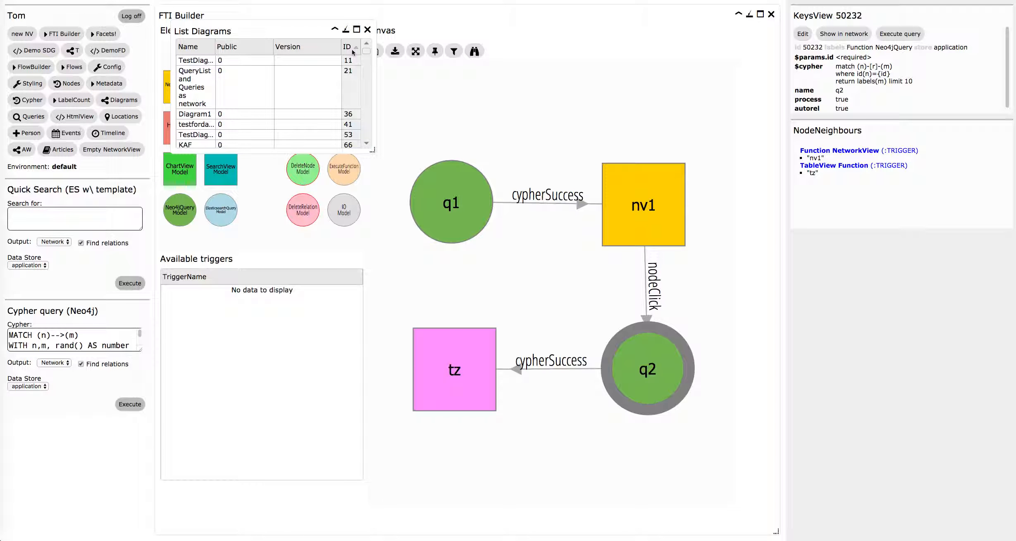
click(353, 47)
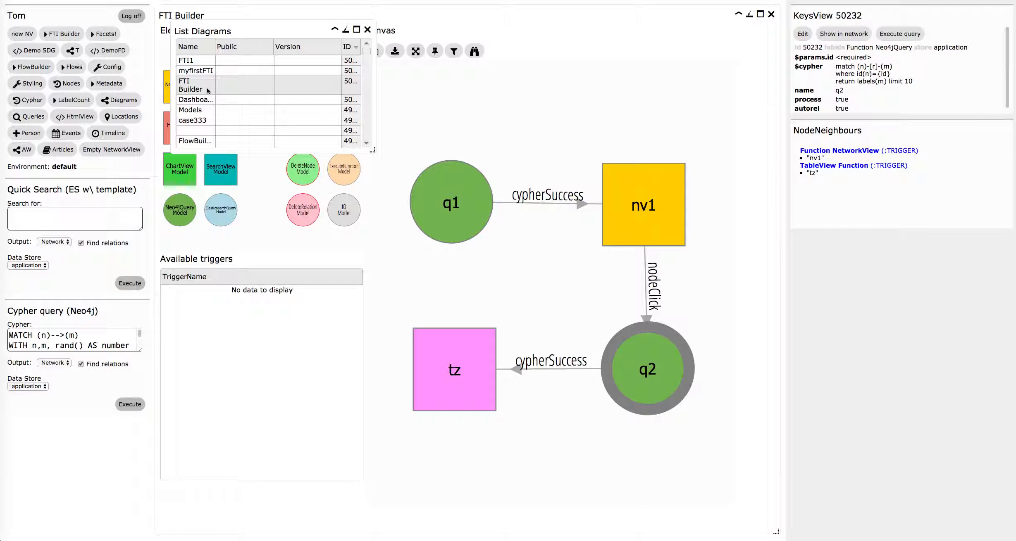
right_click(208, 90)
click(231, 116)
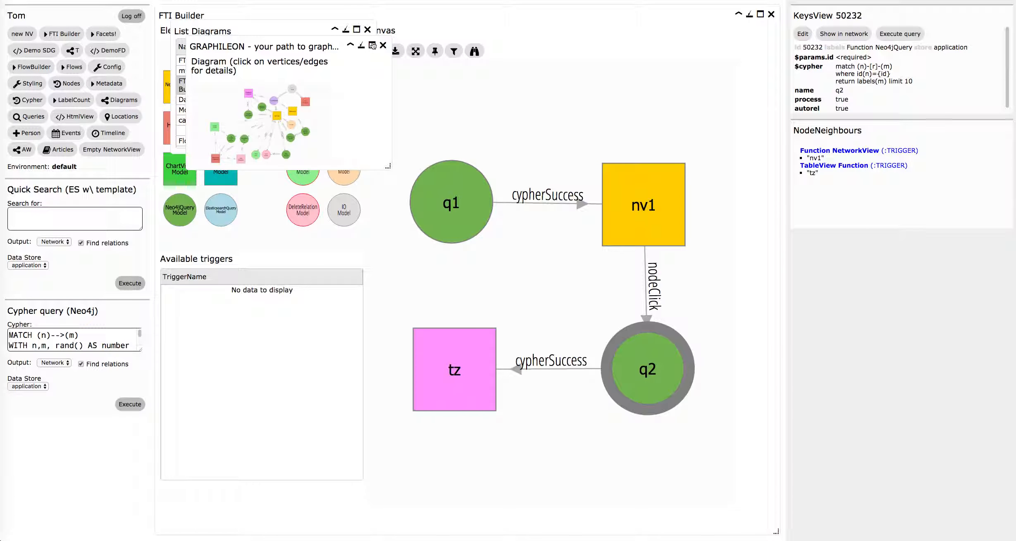
click(373, 46)
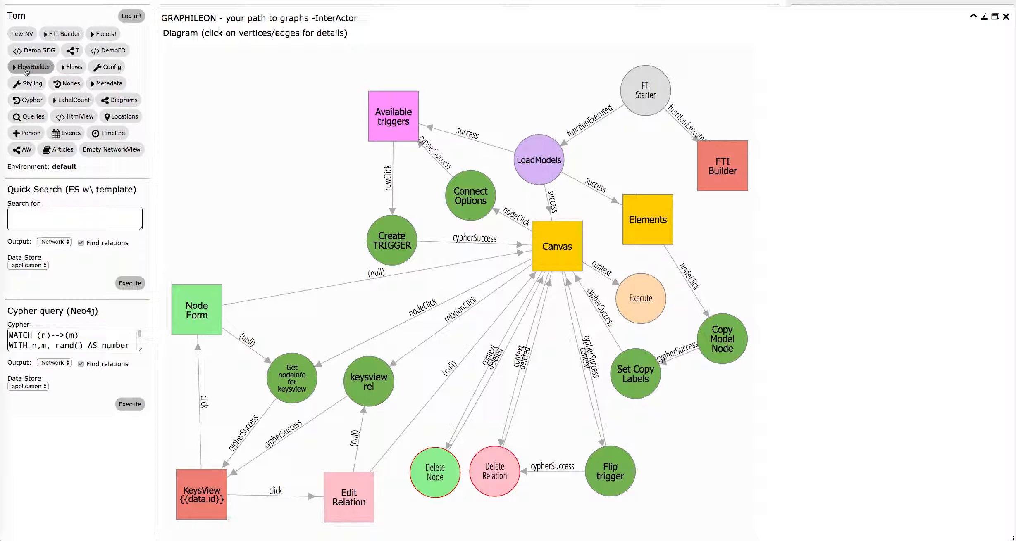
Examine the properties of the FTI Builder and Connect Options nodes, and close the diagram and the diagram list.
click(722, 172)
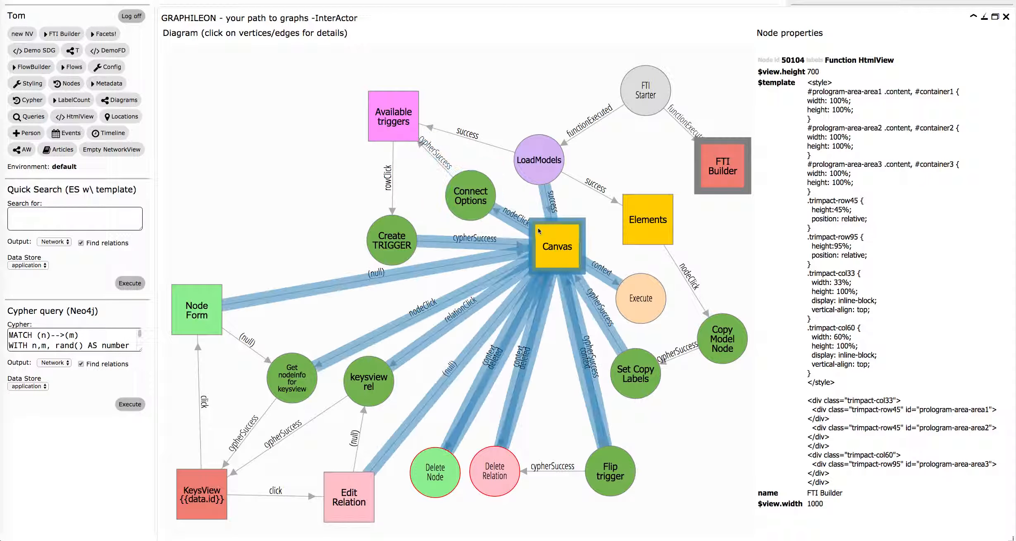
click(474, 206)
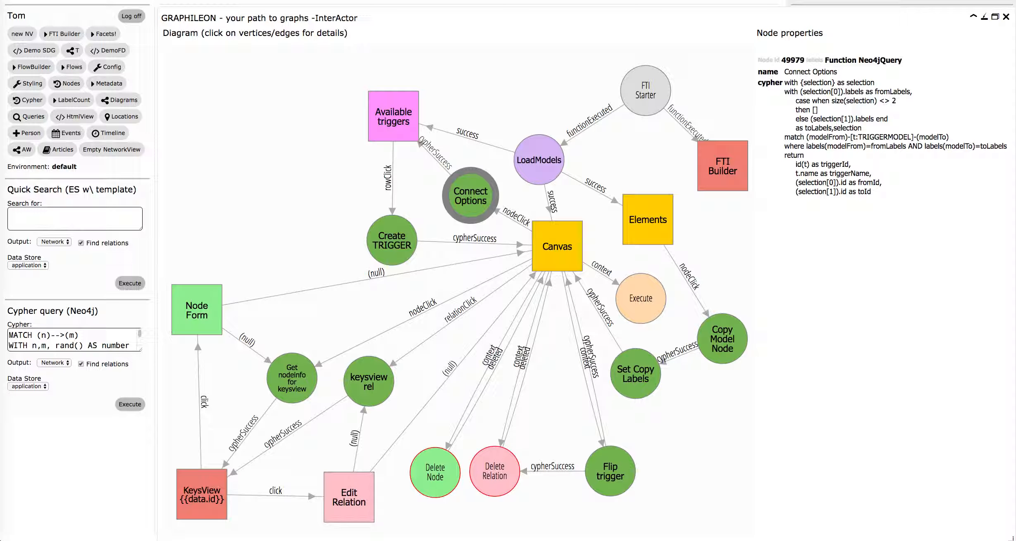
click(1006, 18)
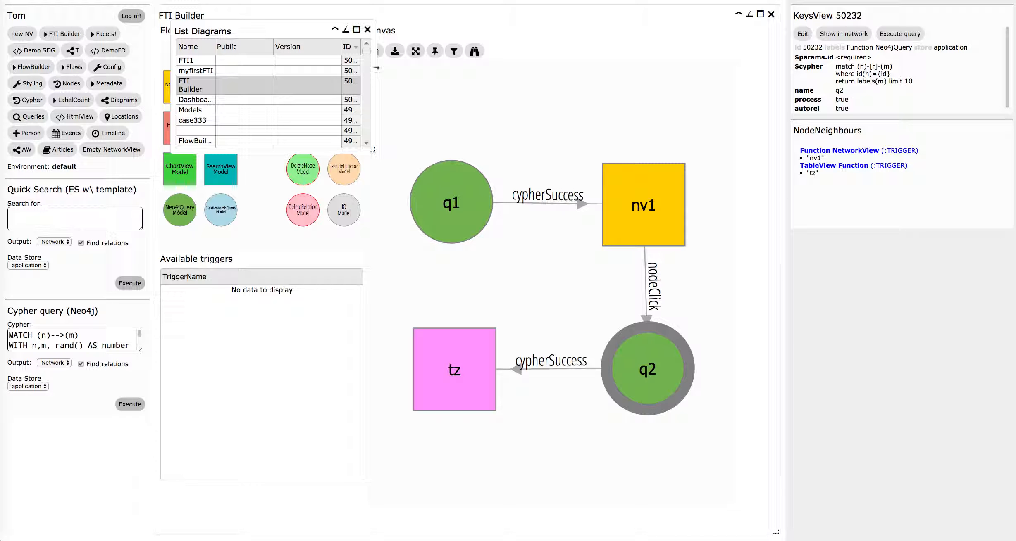
click(366, 29)
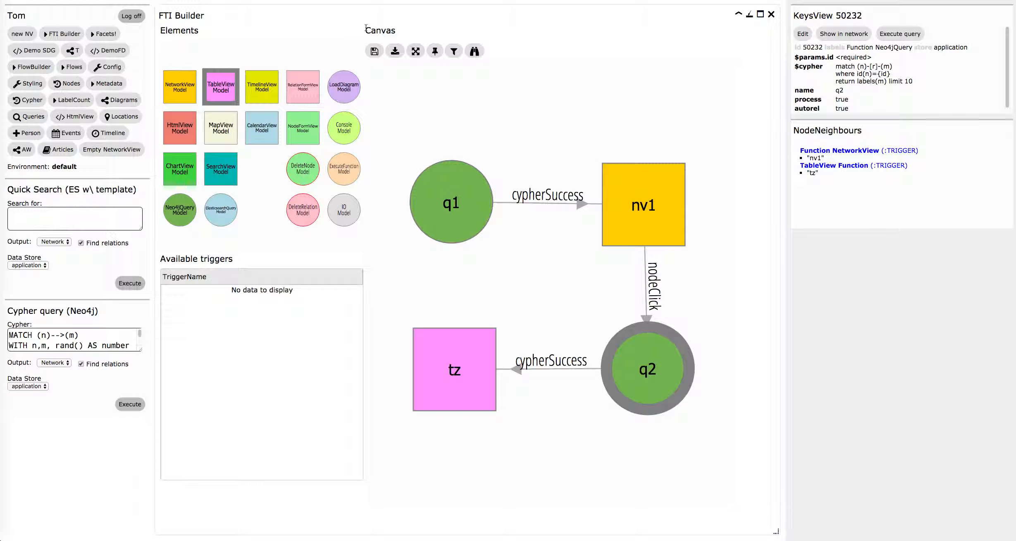